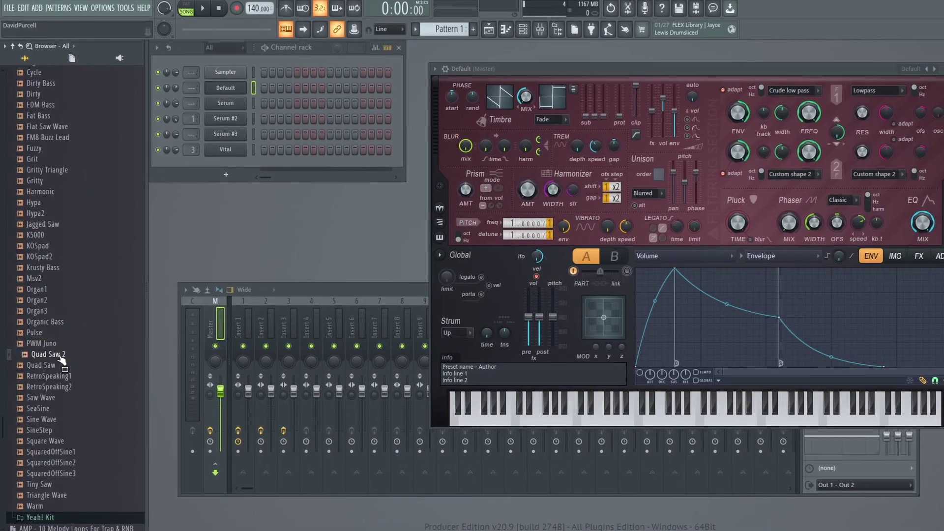
- Load the Quad Saw 2 shape into Harmor's timbre, then open vital.audio and scroll to its pricing cards
drag(59, 355, 512, 101)
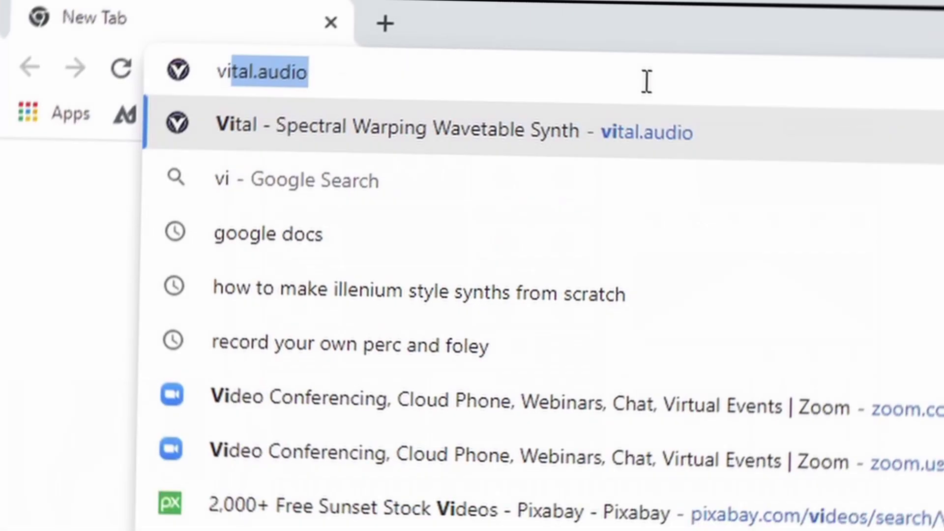
text(ta)
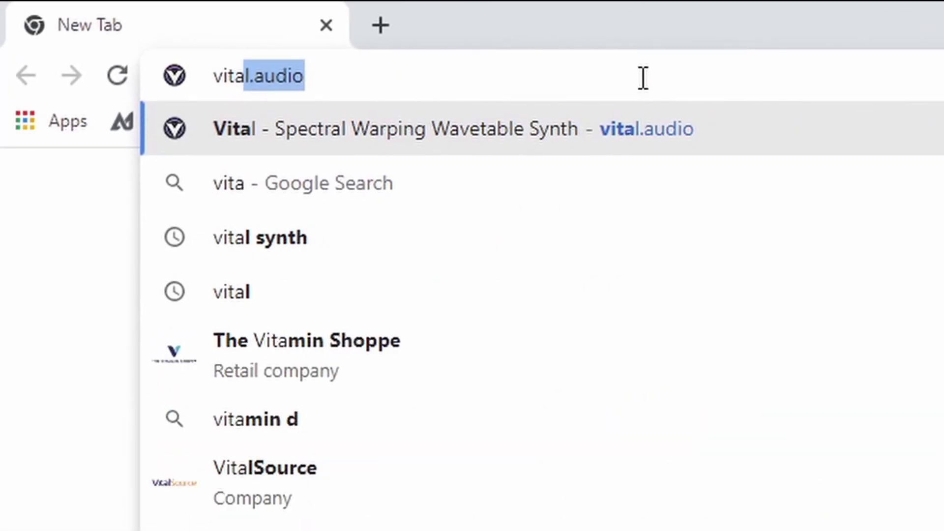
key(Return)
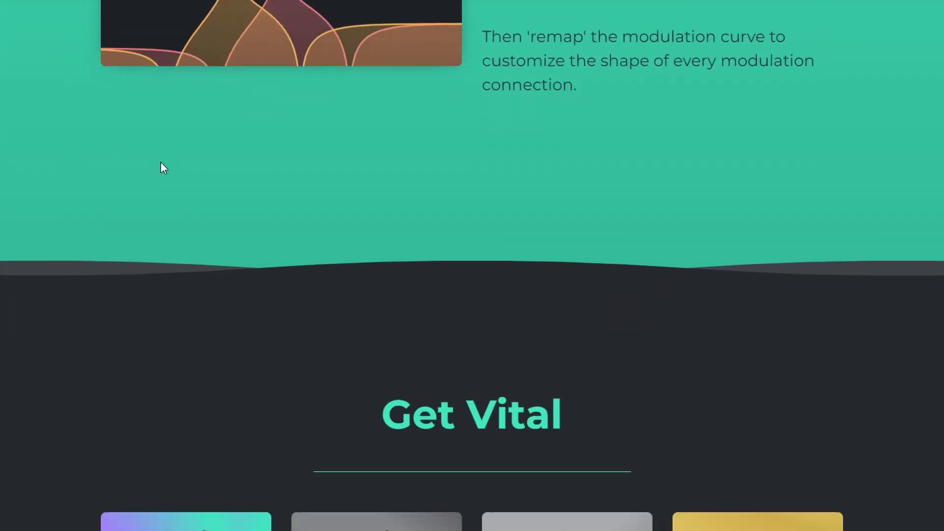
scroll(163, 167, down, 8)
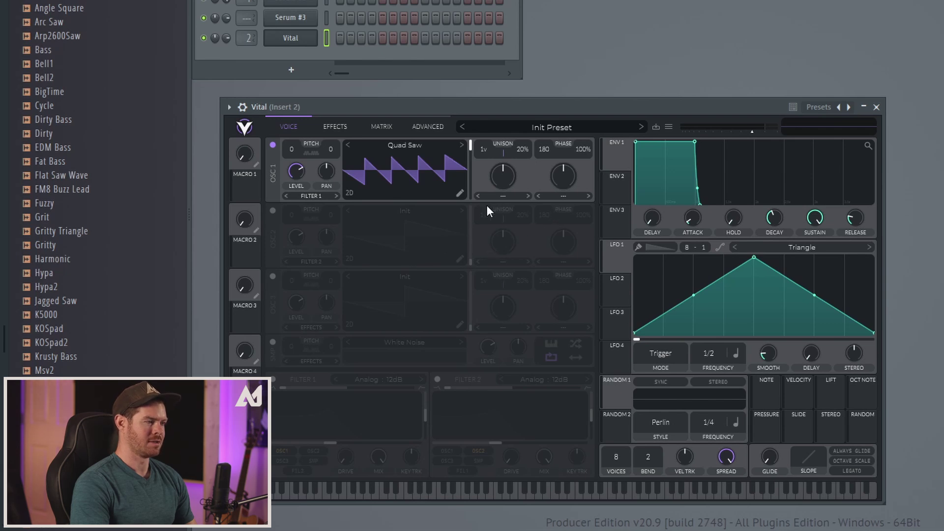
- Initialize Vital's preset so oscillator 1 returns to the plain Init saw
click(552, 127)
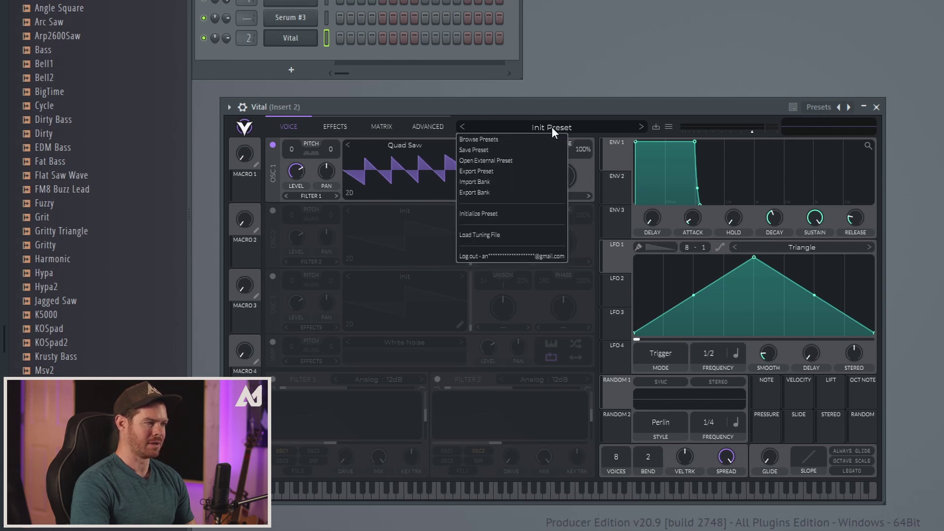
click(491, 214)
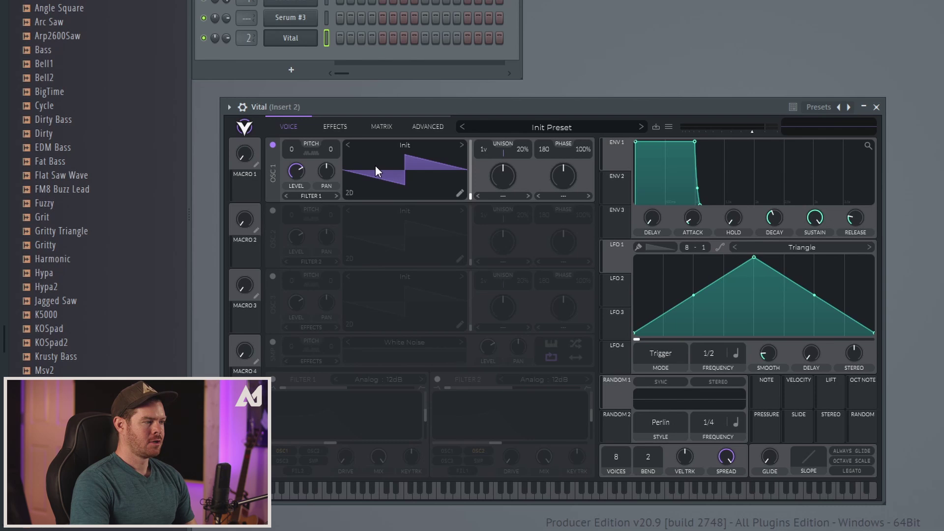
click(460, 194)
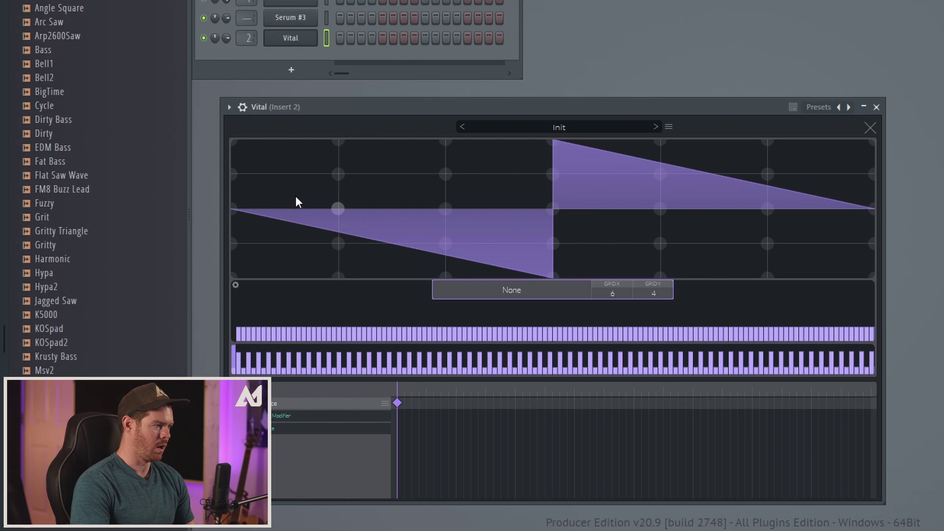
- Draw a high left block, a fifth-section ramp, a low last block and a mid second block
drag(234, 140, 475, 144)
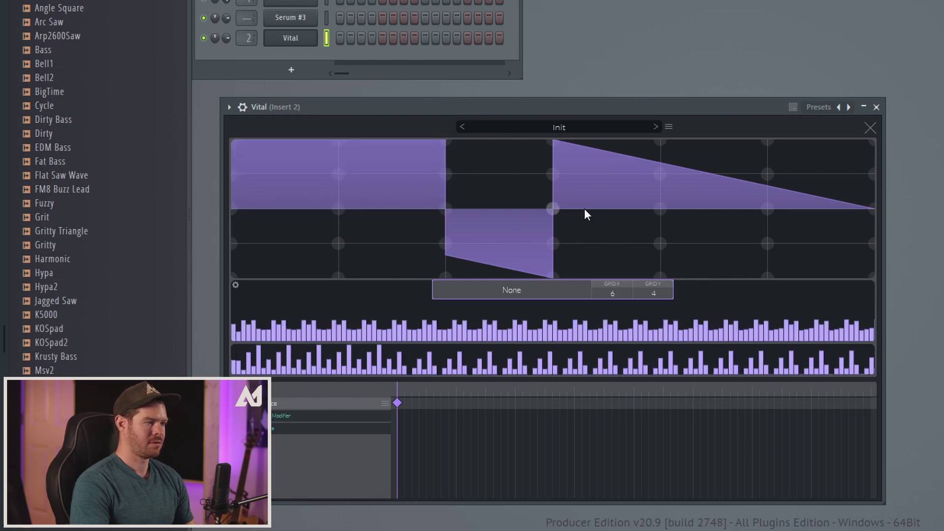
drag(680, 244, 744, 269)
click(768, 210)
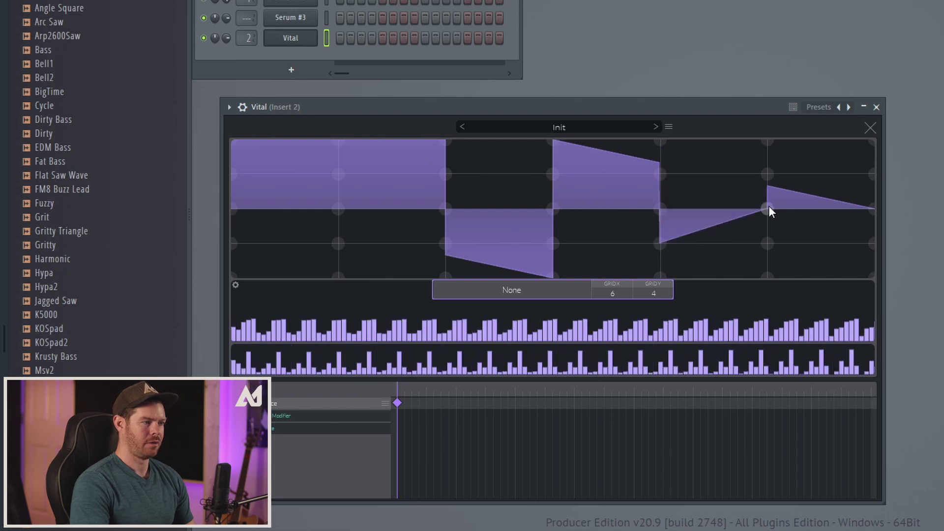
click(873, 278)
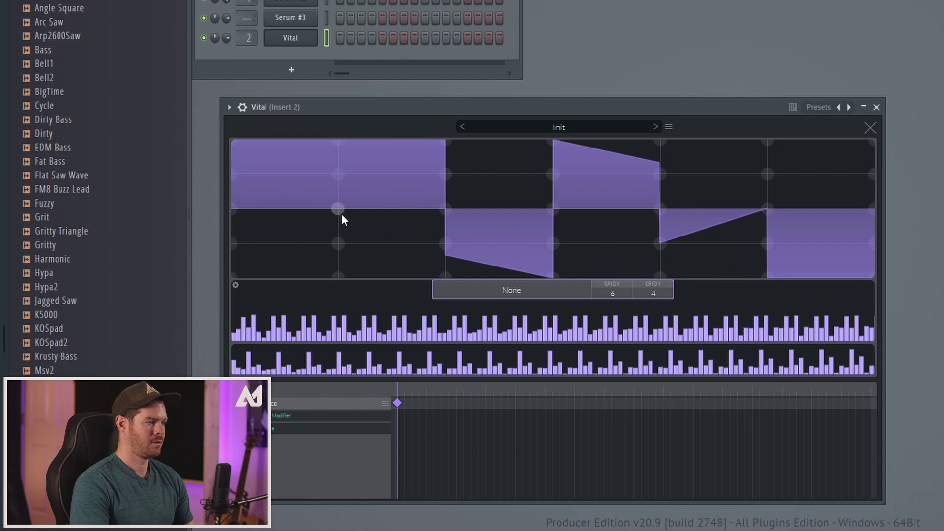
click(339, 242)
click(445, 242)
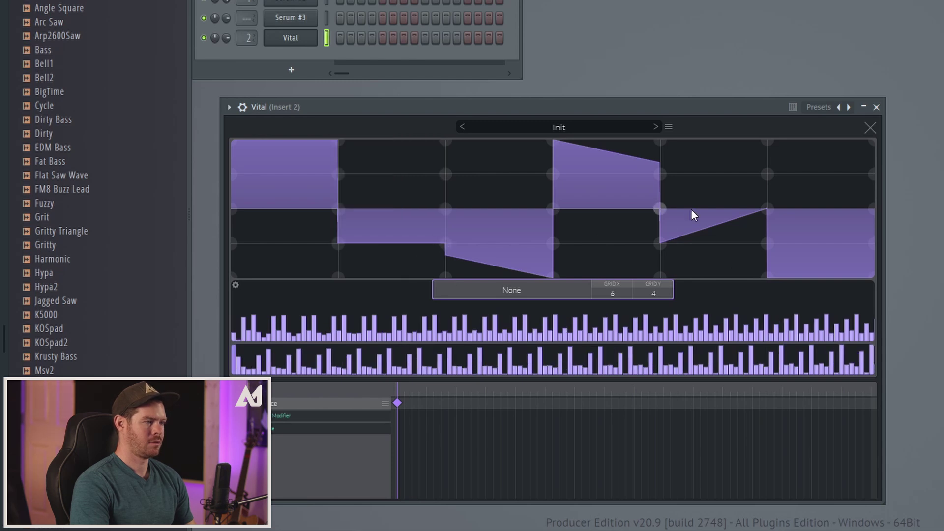
click(231, 278)
click(337, 244)
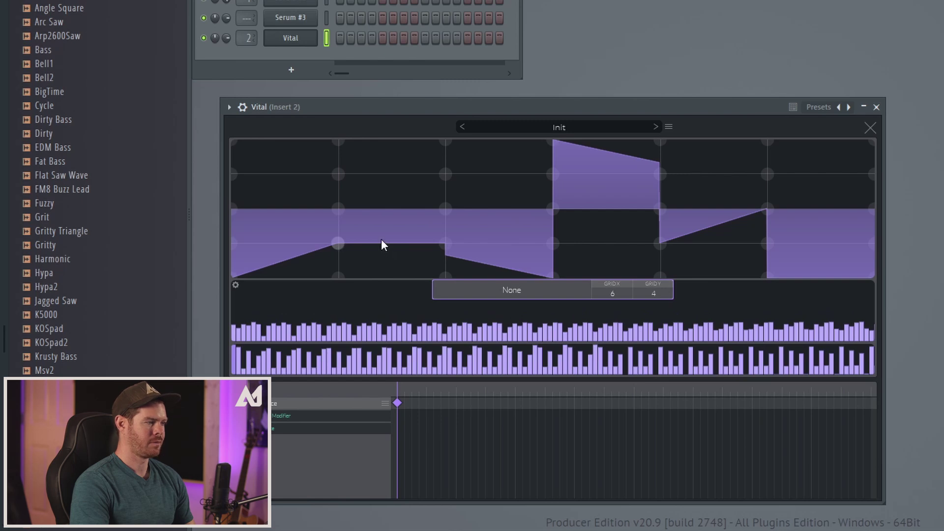
click(231, 174)
click(338, 174)
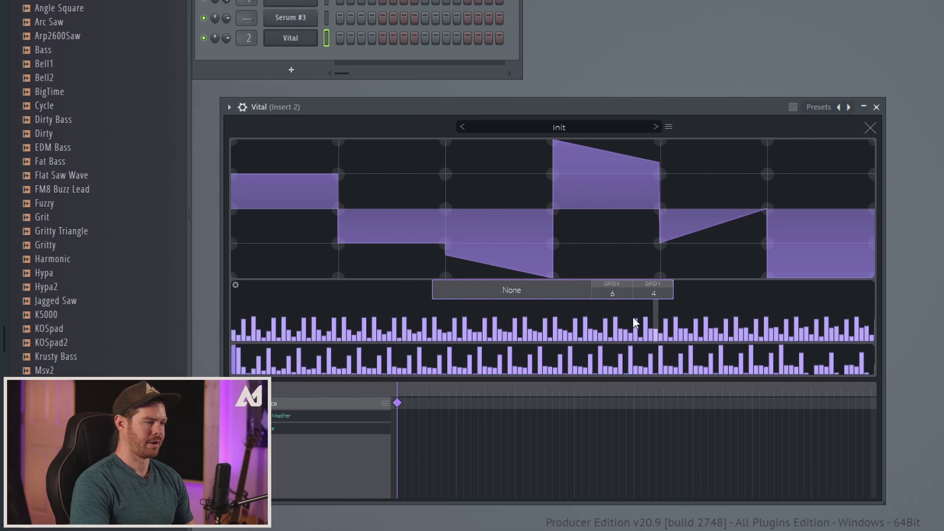
- Boost low, individual and upper harmonics in the spectrum, then draw a rising ramp in the third section
drag(305, 309, 318, 305)
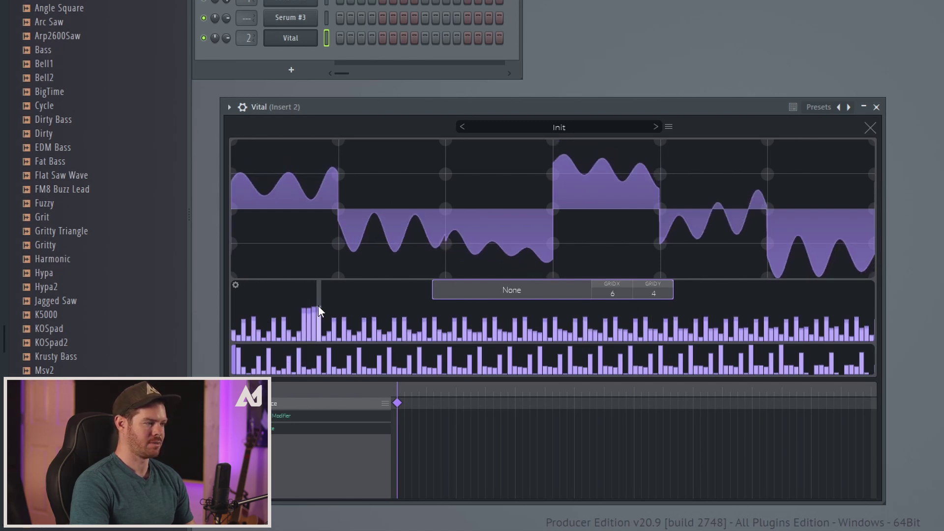
click(388, 309)
click(484, 312)
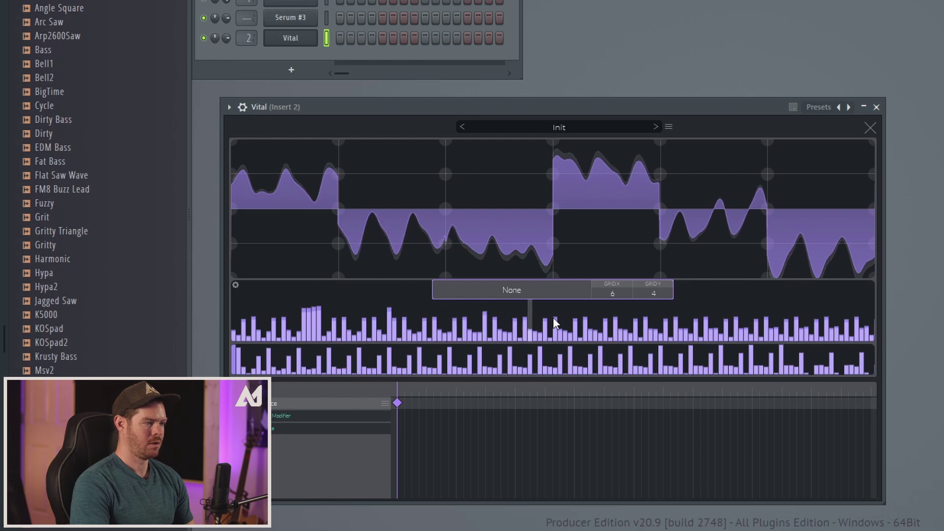
drag(695, 310, 733, 303)
click(771, 303)
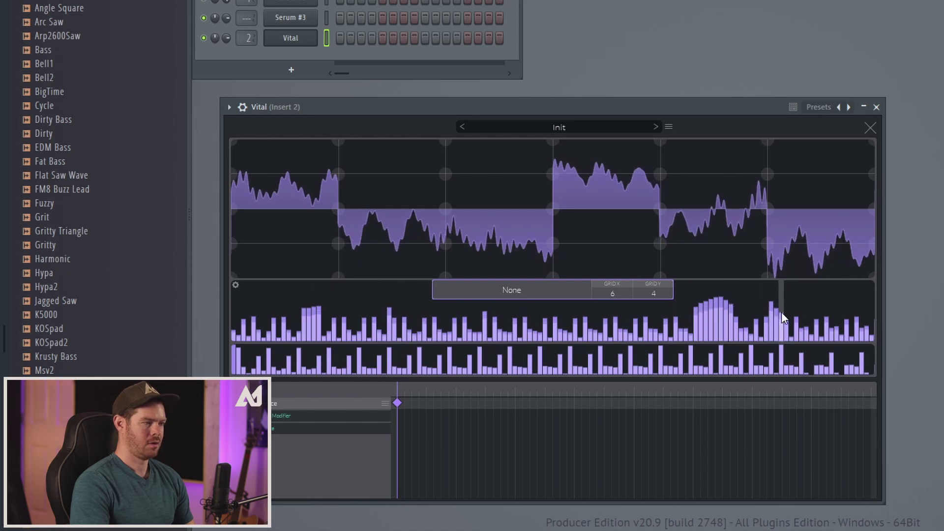
drag(599, 324, 464, 343)
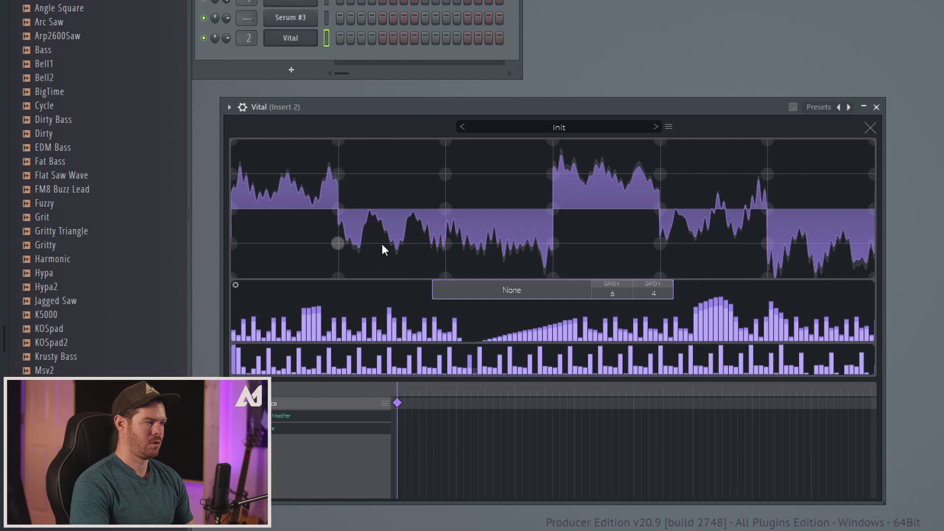
drag(445, 207, 460, 144)
drag(540, 128, 549, 138)
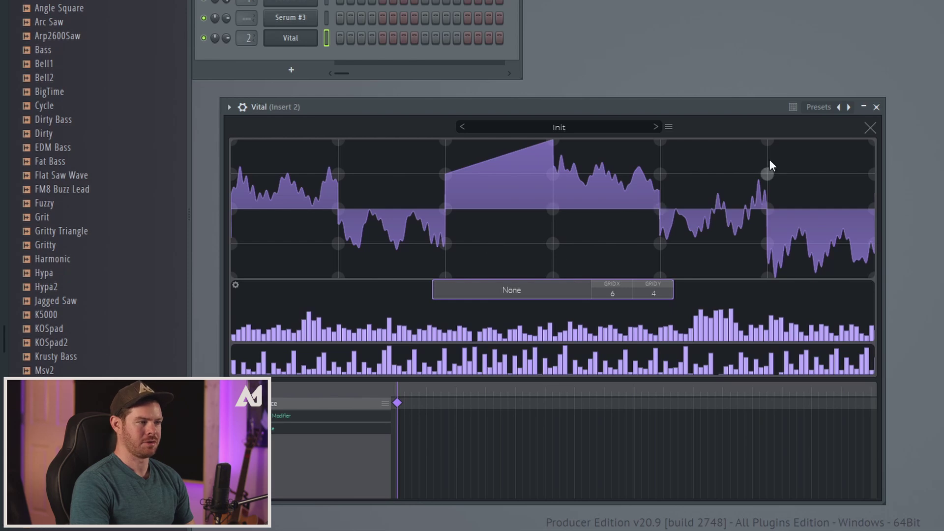
- Close Vital's wavetable editor and load Harmor's Default preset on the Default channel
click(868, 128)
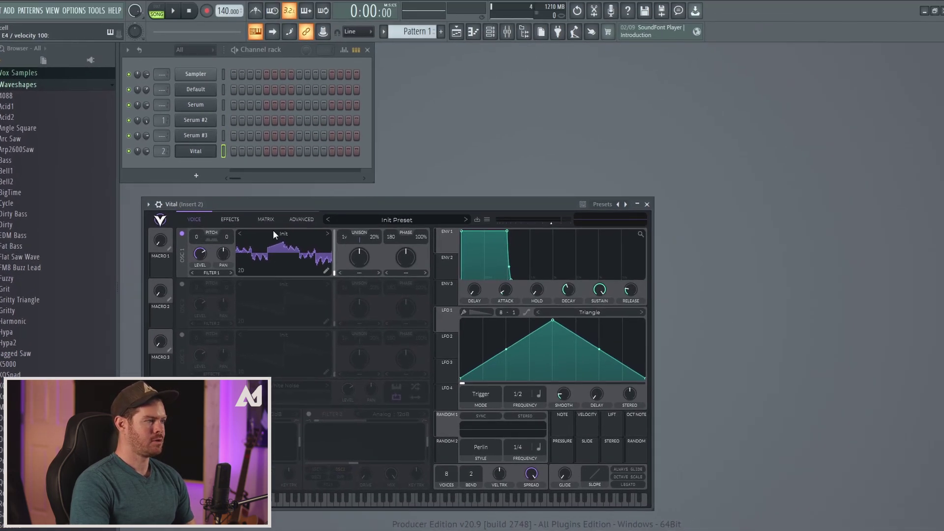
click(197, 92)
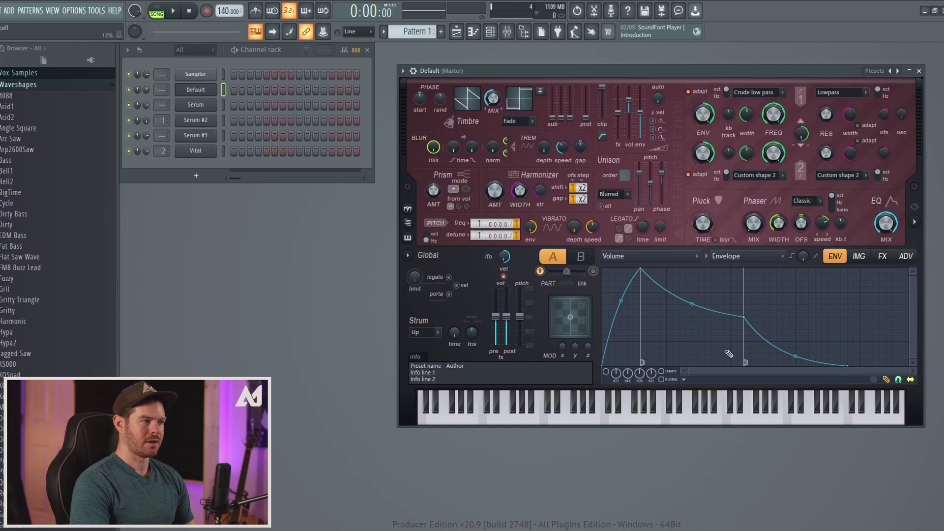
click(403, 71)
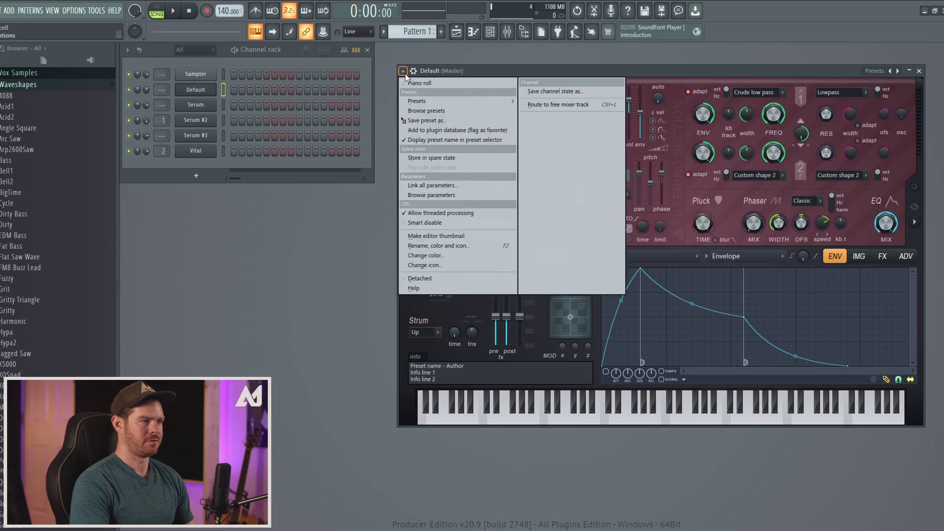
mouse_move(459, 101)
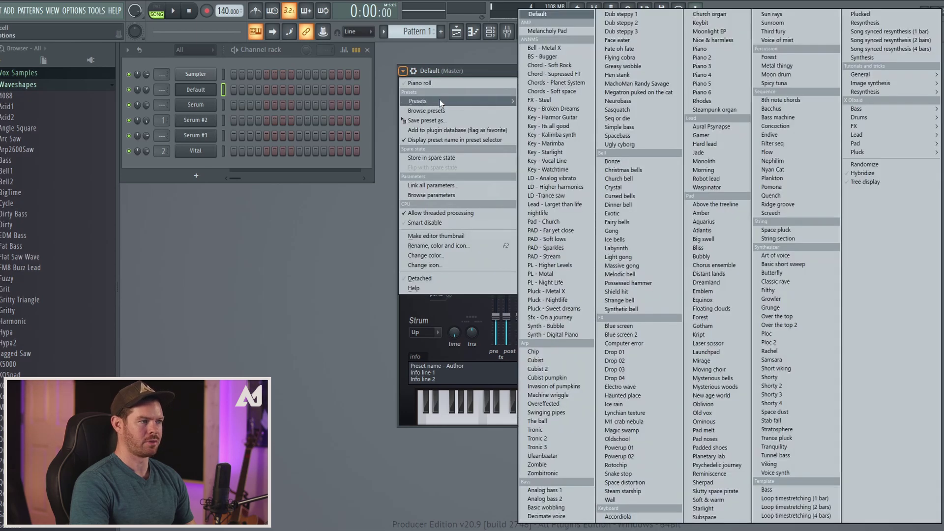
click(553, 14)
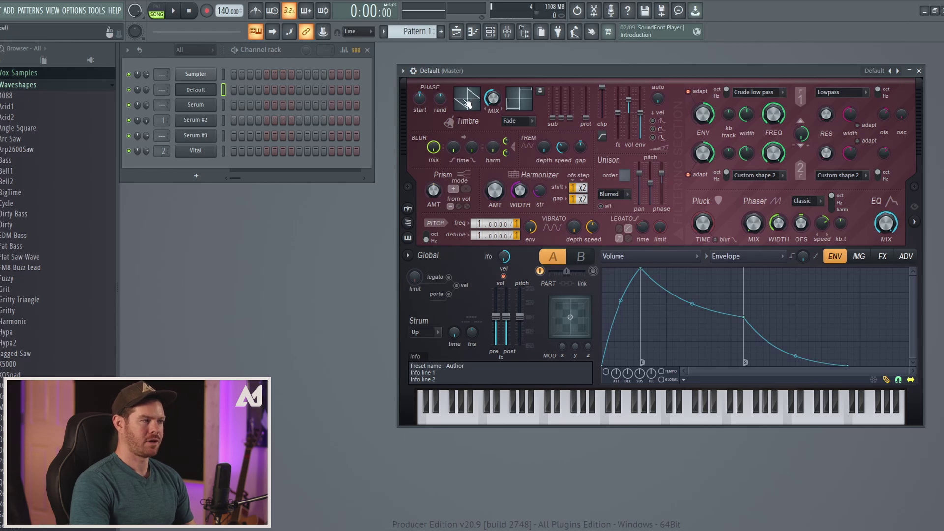
click(470, 104)
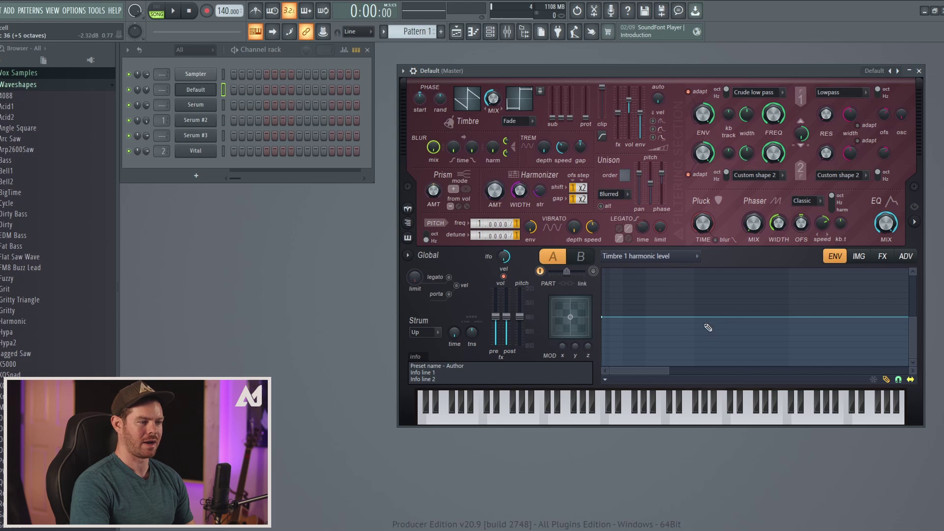
- Draw alternating high and low stepped points across the Timbre 1 harmonic level envelope
drag(668, 372, 647, 373)
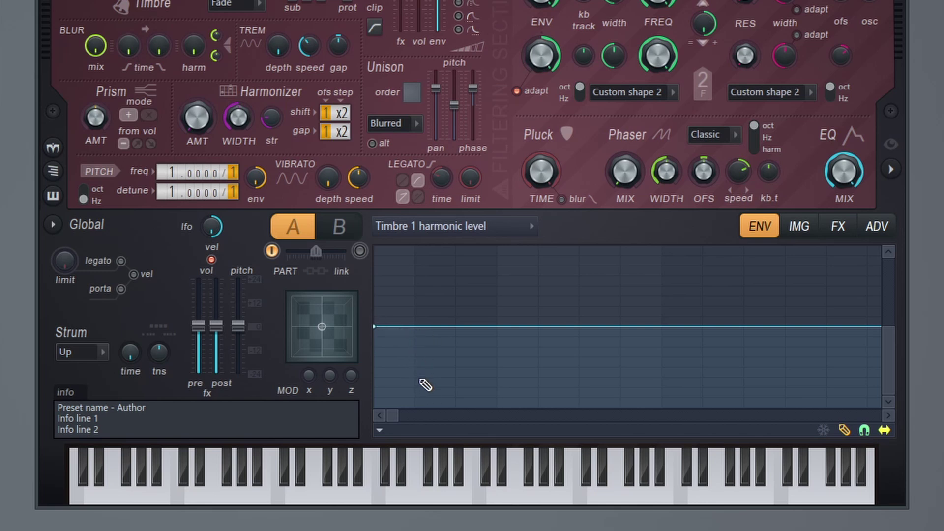
click(417, 409)
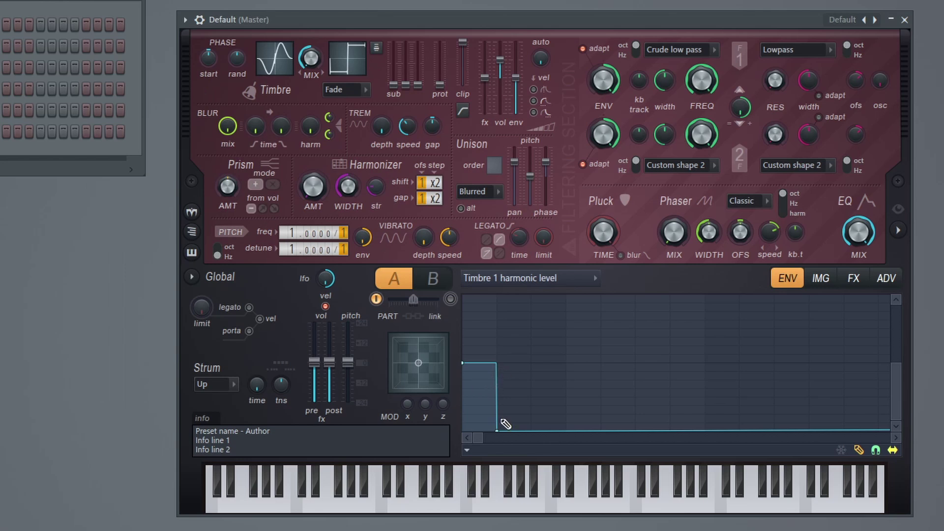
click(531, 362)
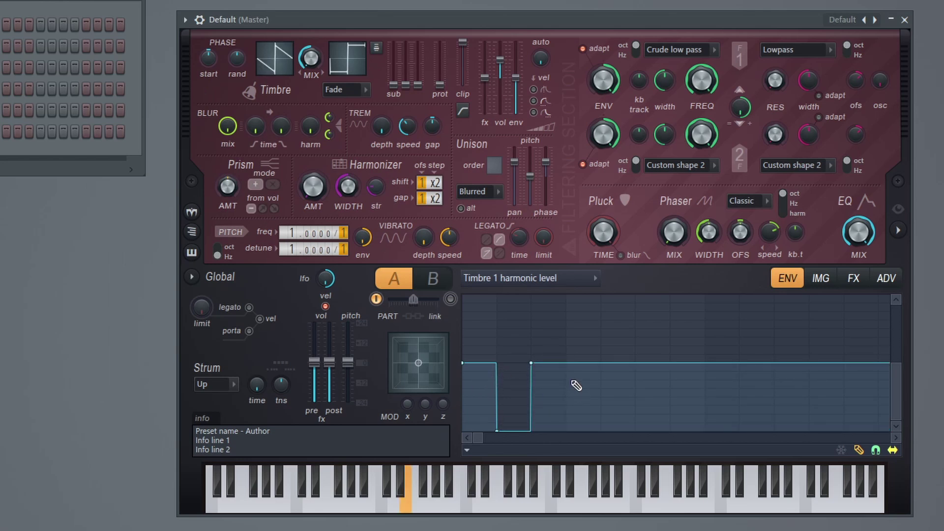
drag(571, 373, 564, 428)
mouse_move(607, 381)
mouse_down()
mouse_move(602, 354)
mouse_move(638, 382)
mouse_move(642, 423)
mouse_up()
click(669, 371)
click(739, 346)
click(774, 397)
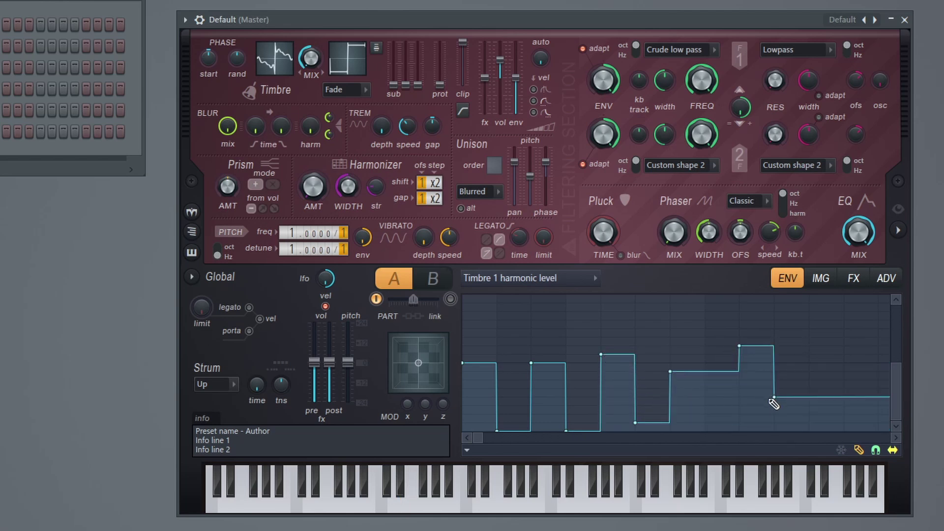
click(844, 363)
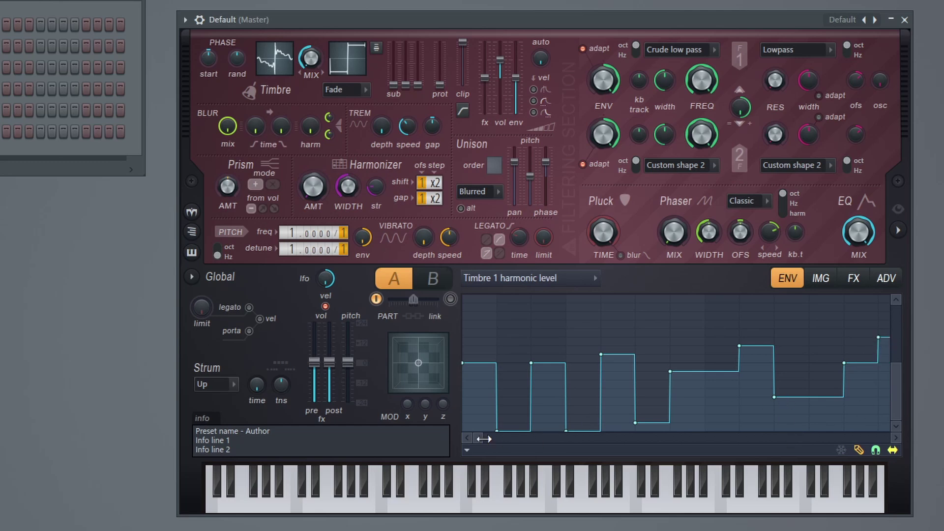
- Add a dip, a raised step and a low ending to the harmonic level envelope
drag(482, 438, 584, 439)
click(537, 397)
click(588, 337)
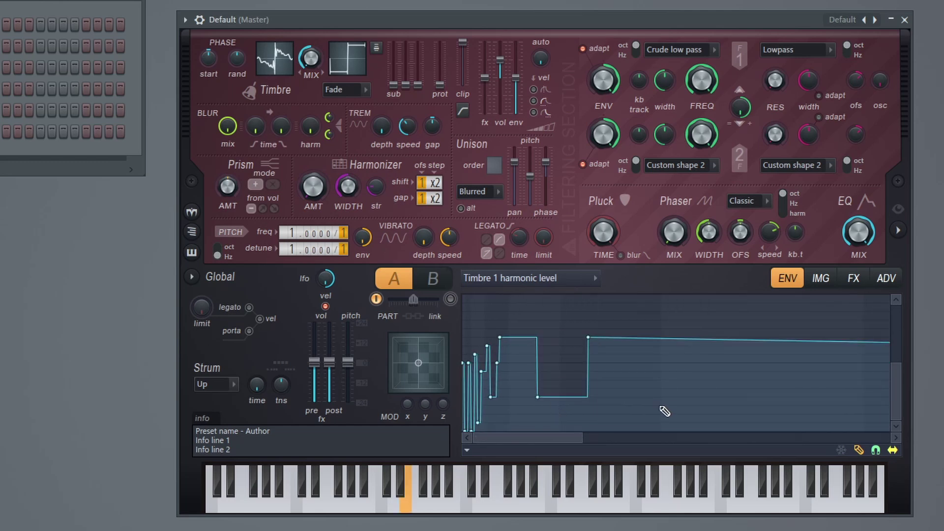
click(630, 416)
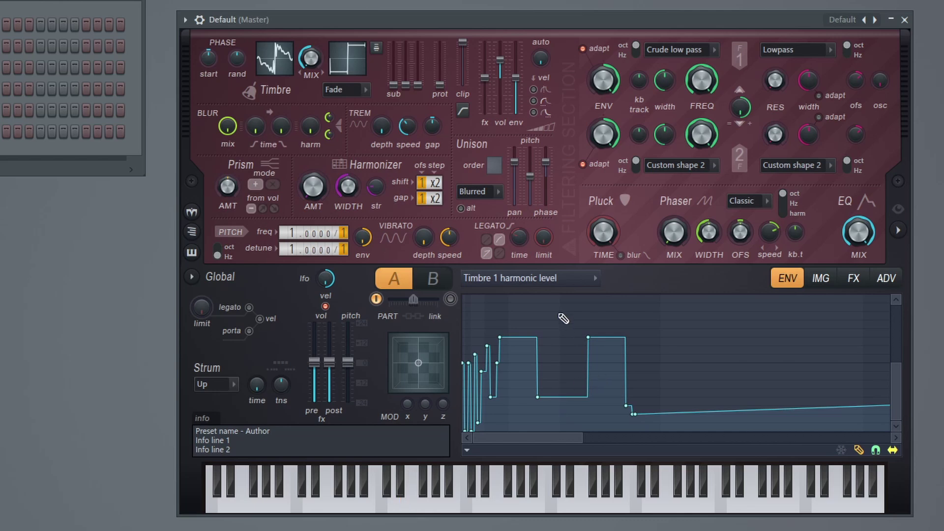
click(541, 281)
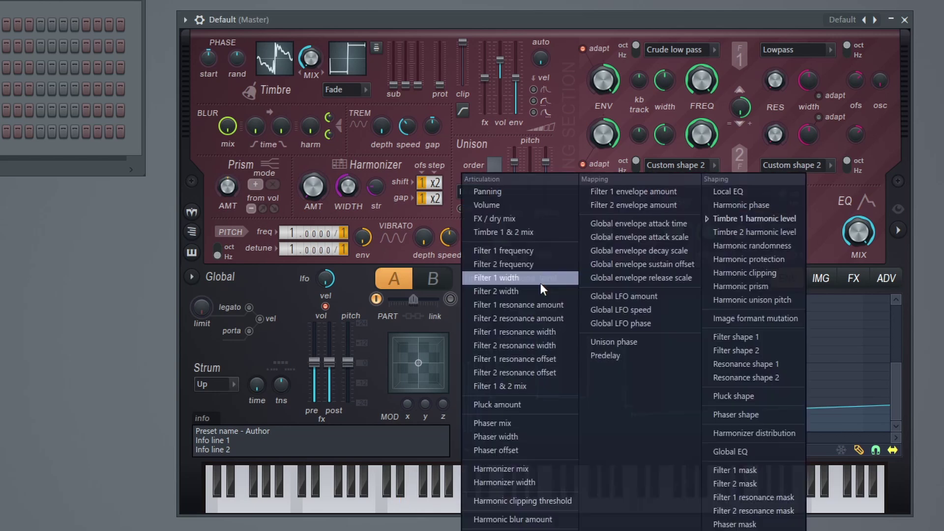
- Switch the envelope to Harmonic phase and draw a low start followed by two raised steps
click(744, 205)
click(541, 329)
click(623, 389)
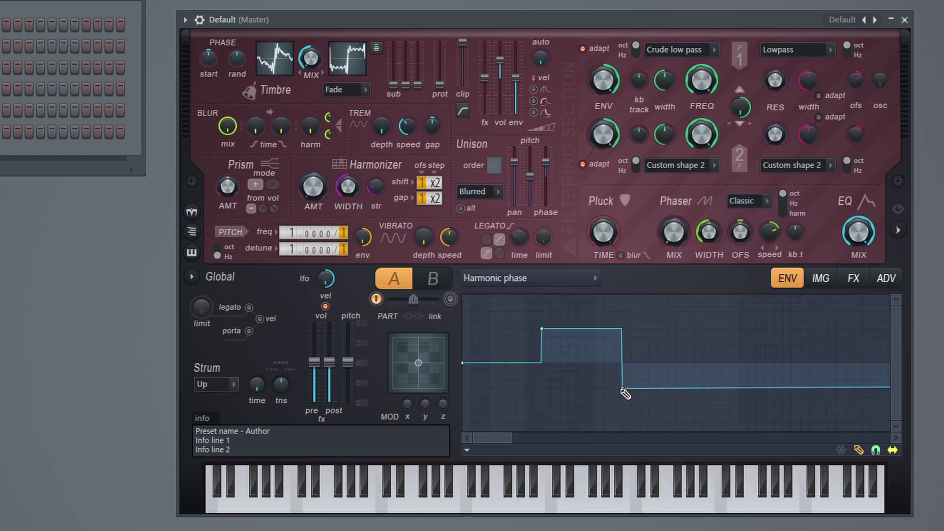
click(693, 329)
click(755, 405)
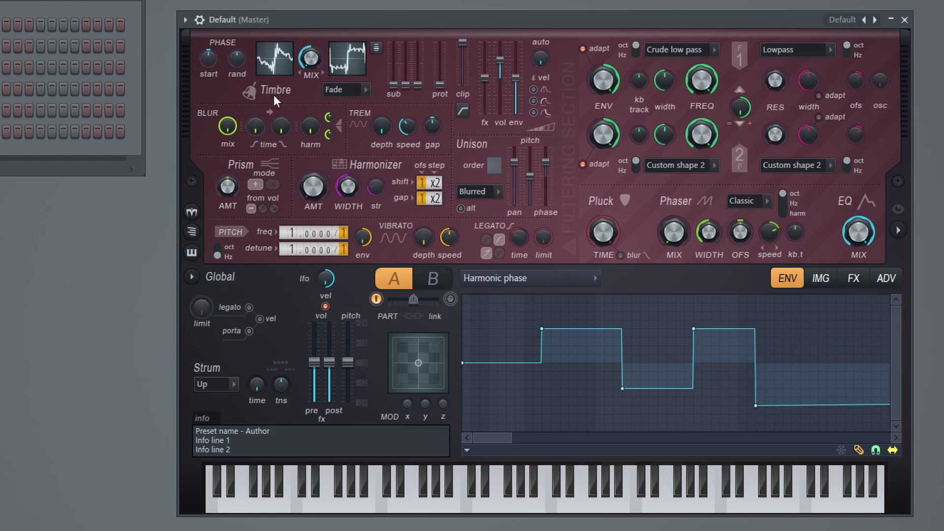
click(488, 397)
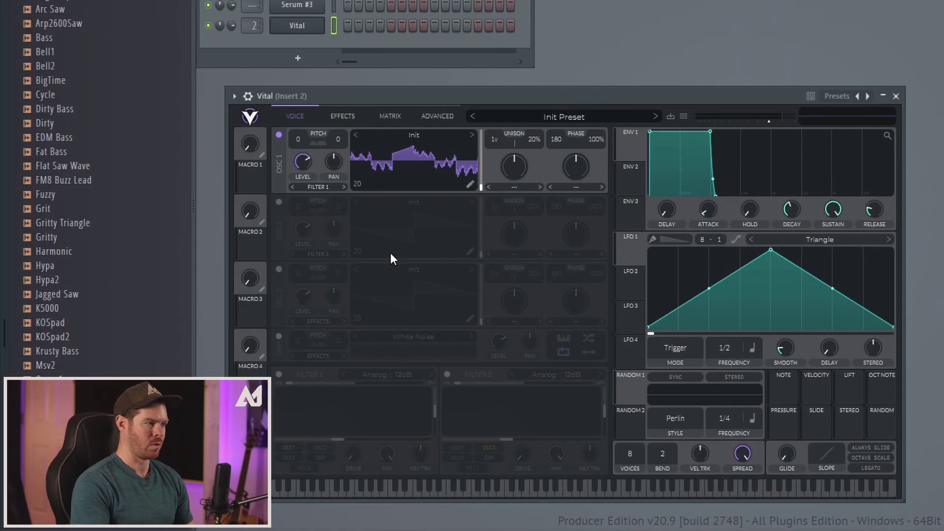
- Load the Quad Saw wavetable into oscillator 1 and scan it up to frame 153
click(414, 135)
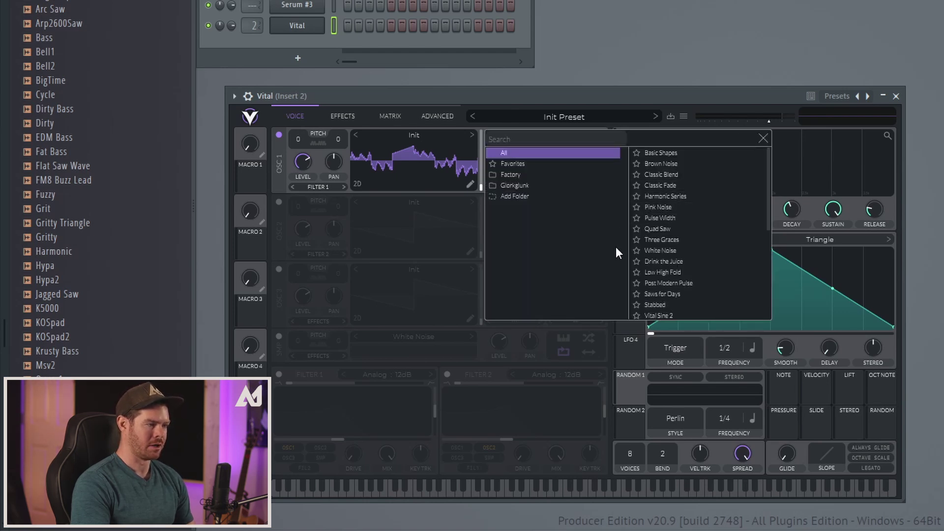
click(674, 228)
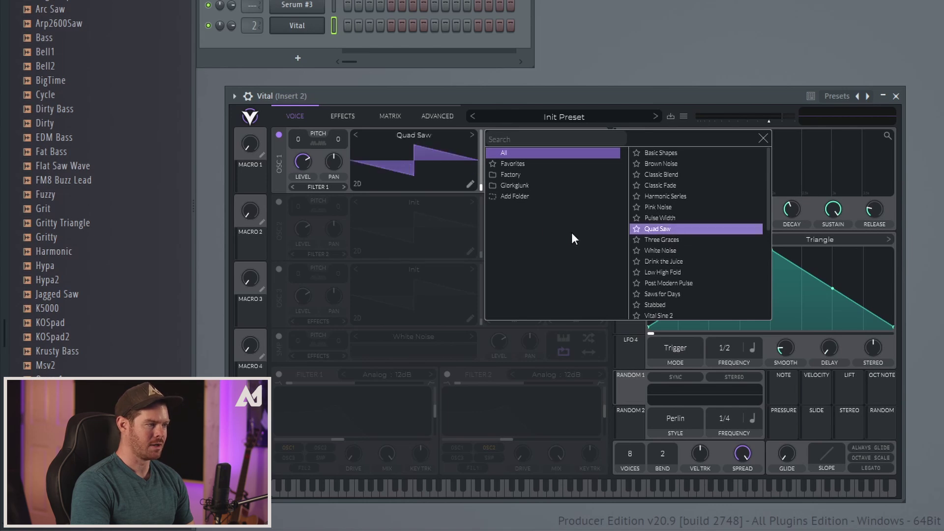
click(763, 140)
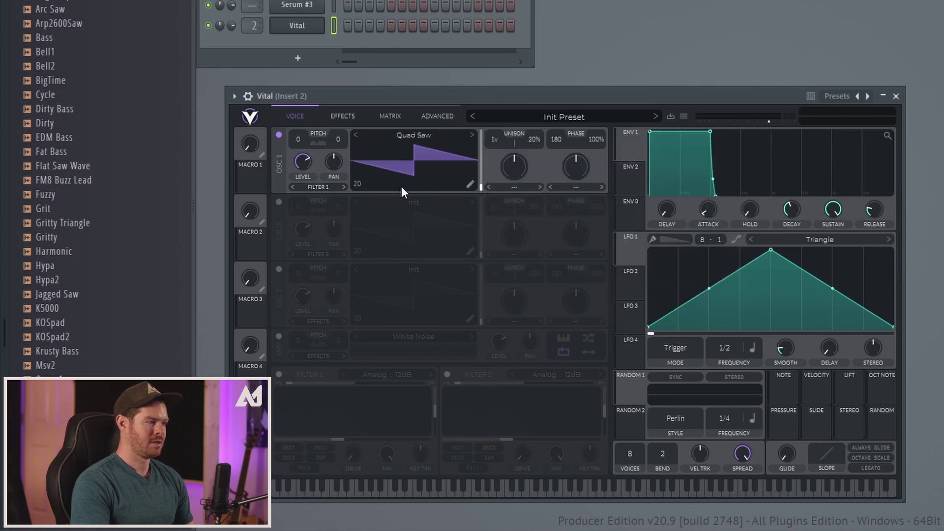
drag(480, 185, 480, 133)
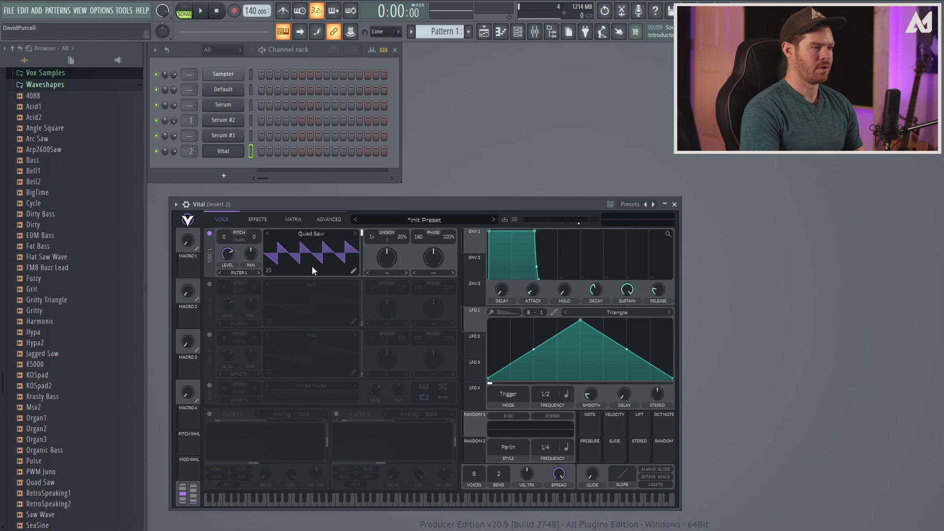
- Load Edison into the first FX slot of mixer Insert 3 and move its window clear of the channel rack
click(535, 31)
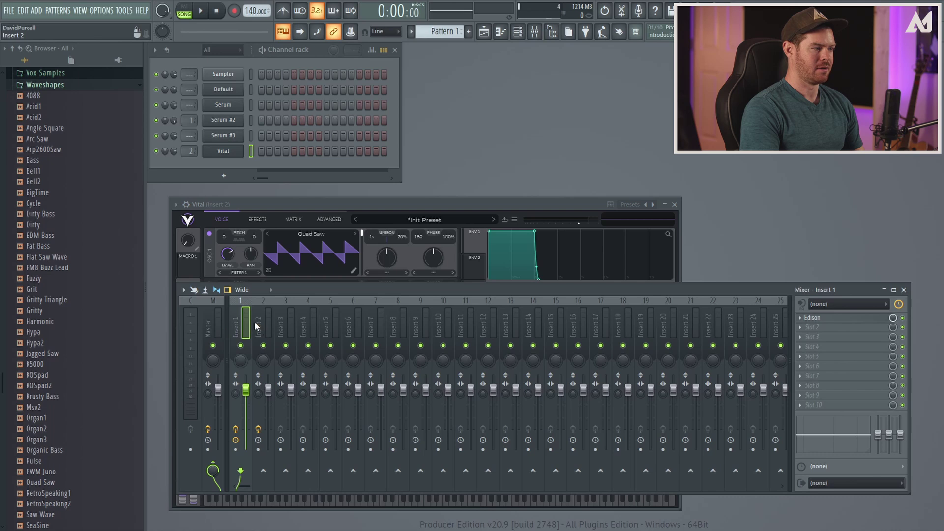
click(284, 328)
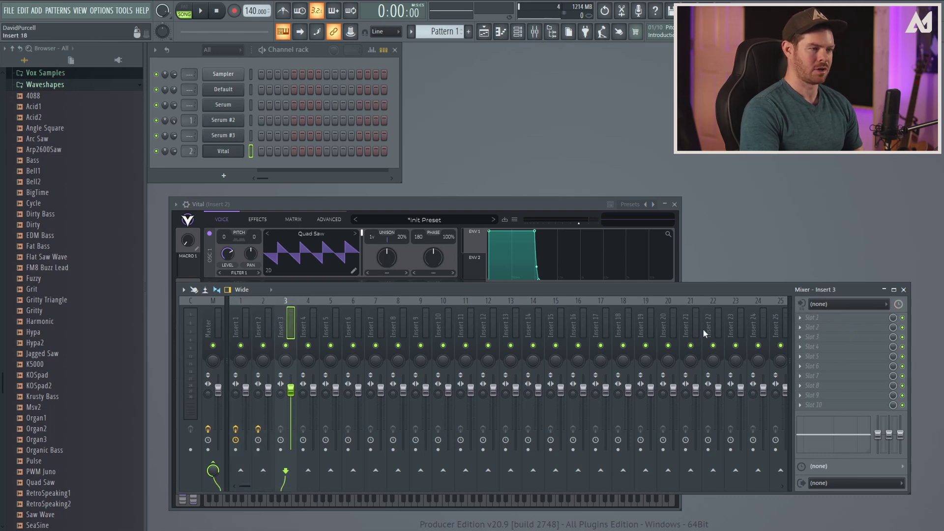
click(824, 318)
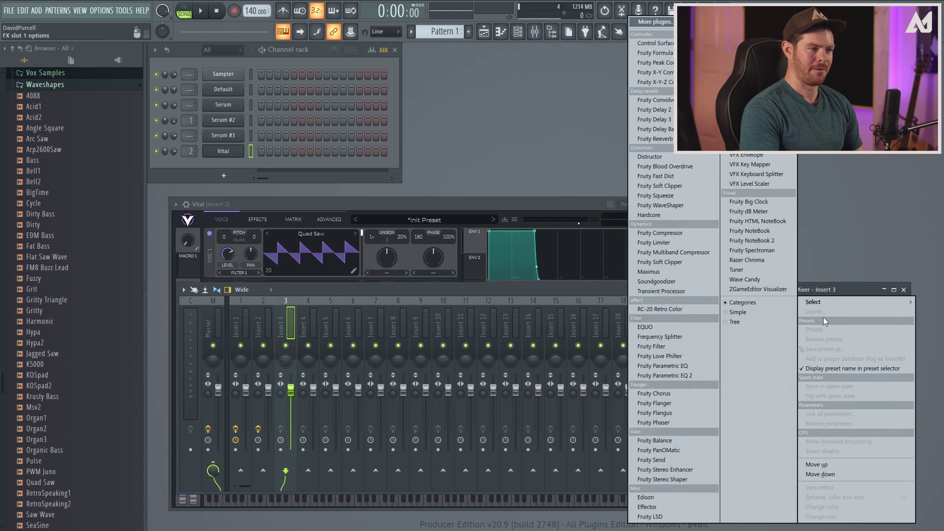
click(663, 497)
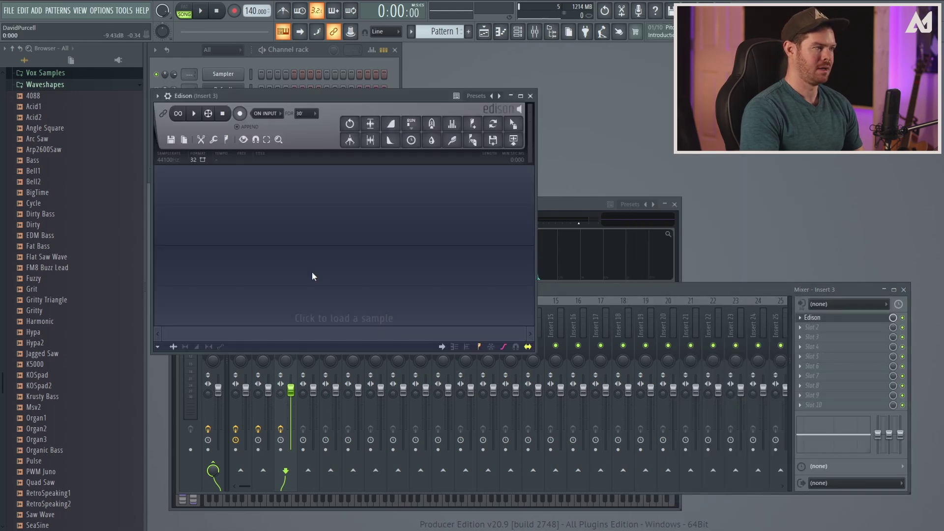
drag(323, 98, 447, 194)
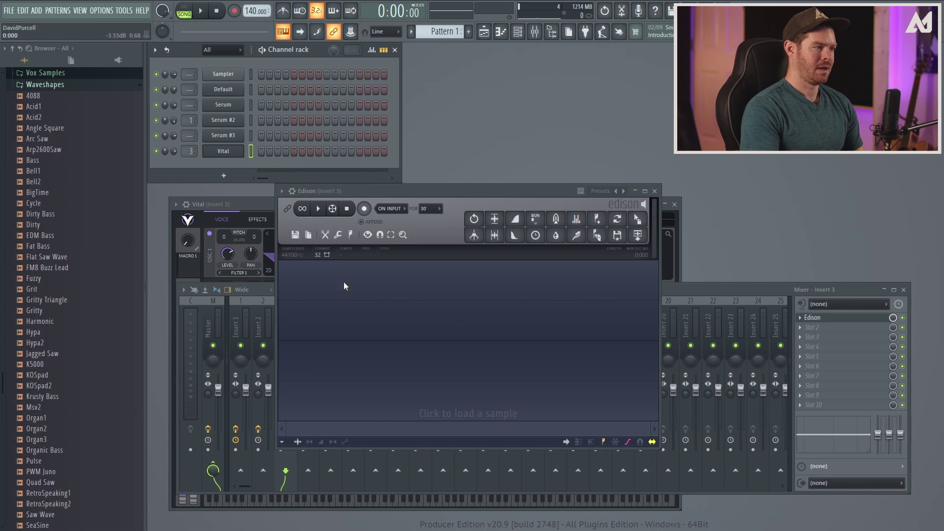
- Record two Vital notes into Edison with oscillator 1 transposed to -12 semitones
click(364, 208)
click(221, 152)
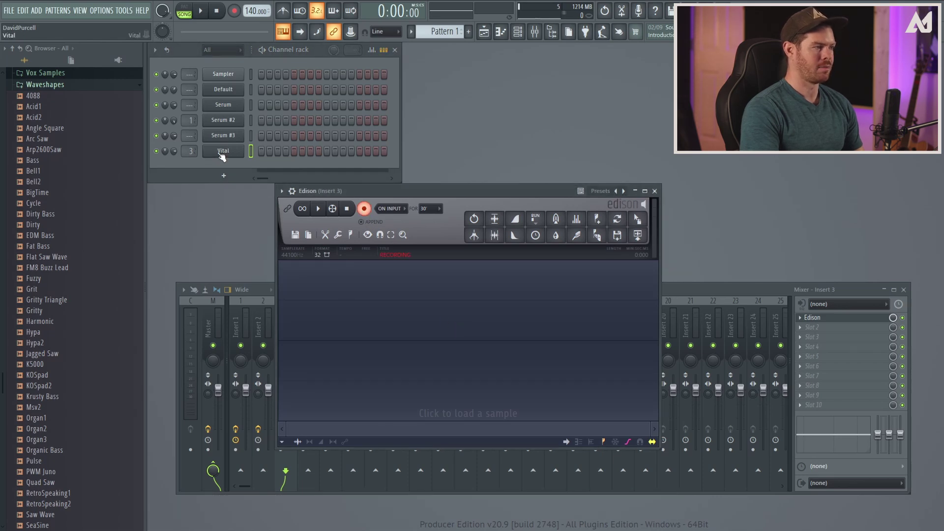
click(222, 153)
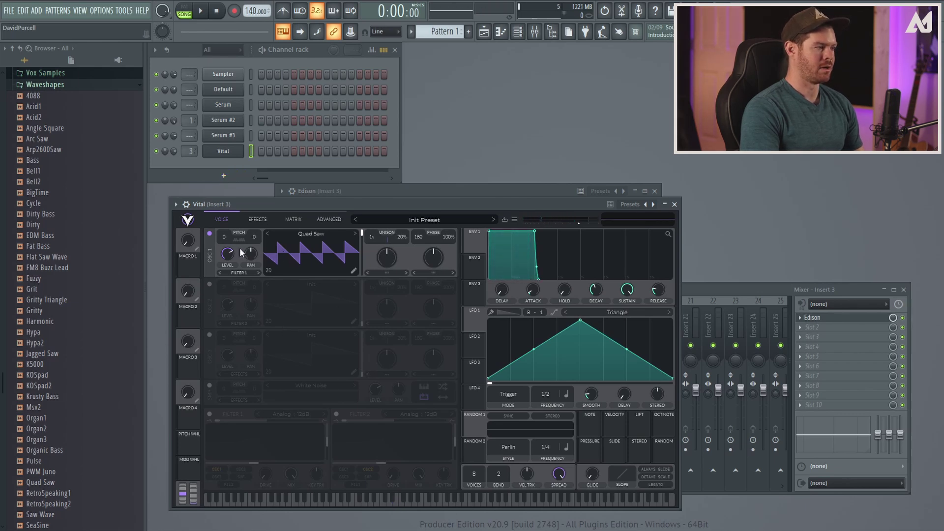
drag(223, 238, 218, 297)
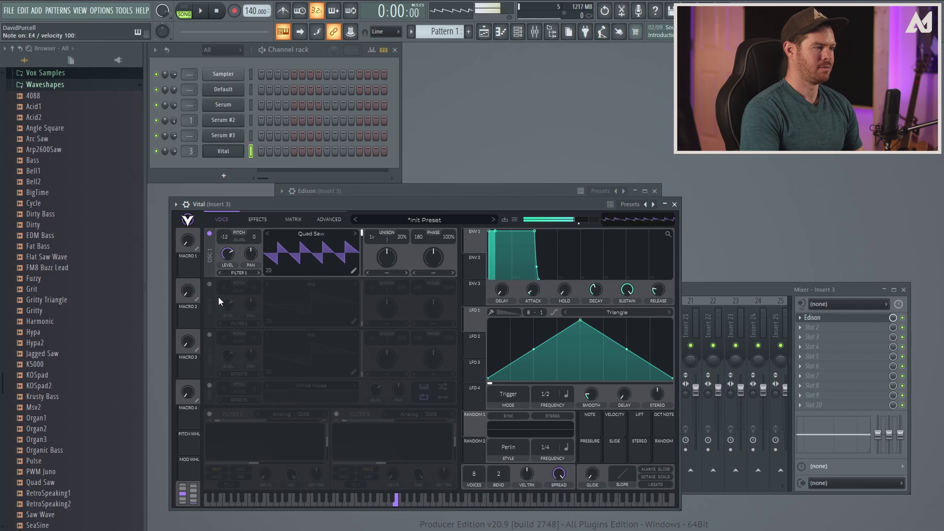
click(538, 191)
click(364, 208)
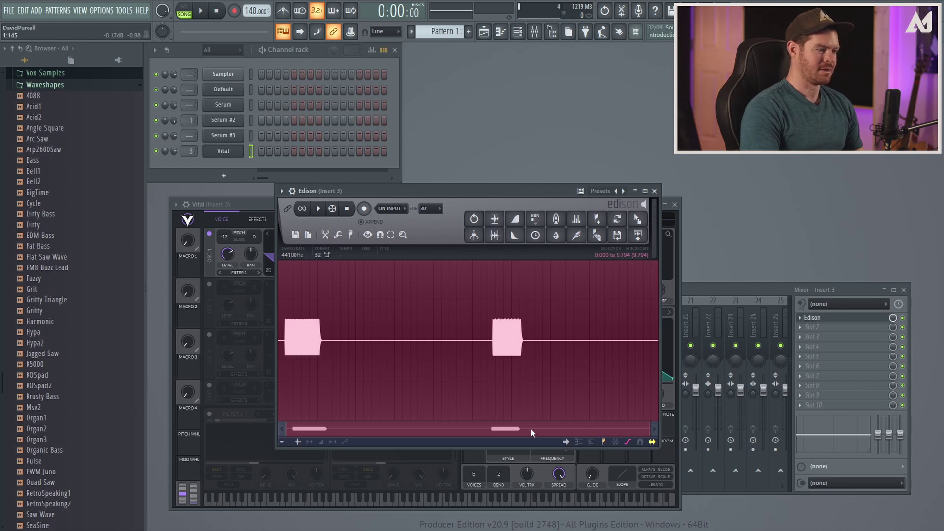
- Select the second recorded note, zoom in, and trim the selection to a 0.012-second slice
click(499, 359)
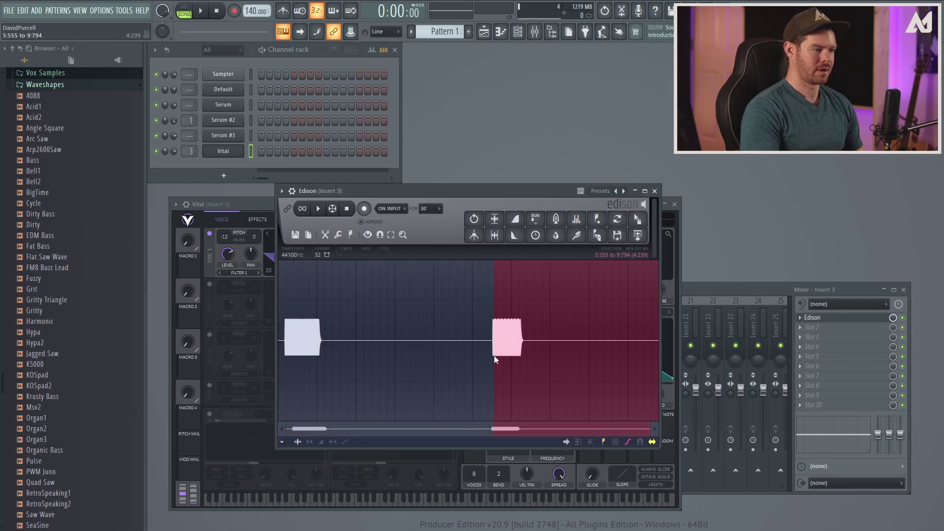
right_click(619, 362)
drag(619, 361, 502, 357)
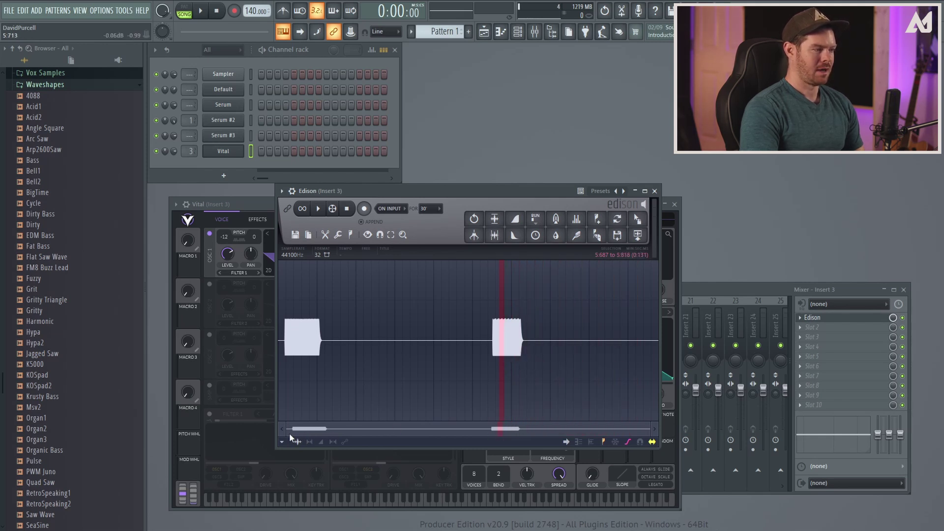
drag(288, 434, 497, 434)
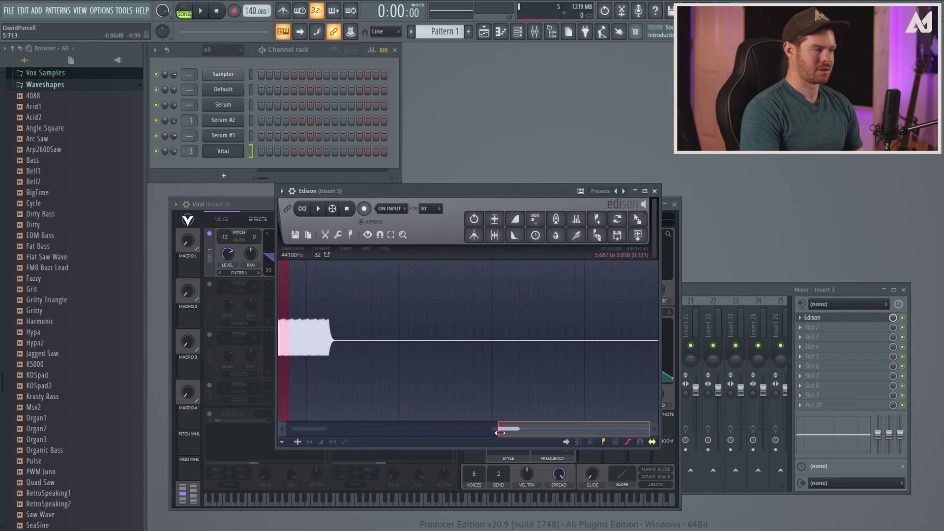
drag(649, 432, 500, 434)
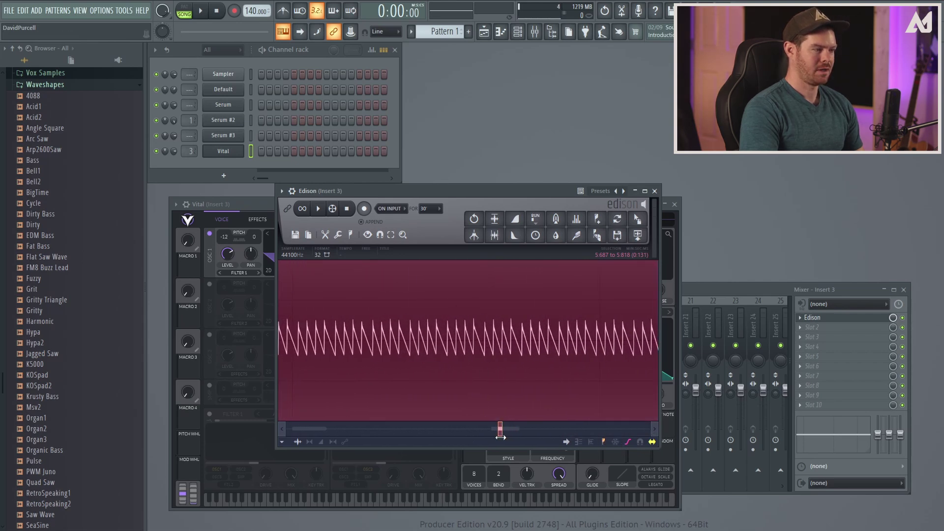
drag(633, 362, 470, 366)
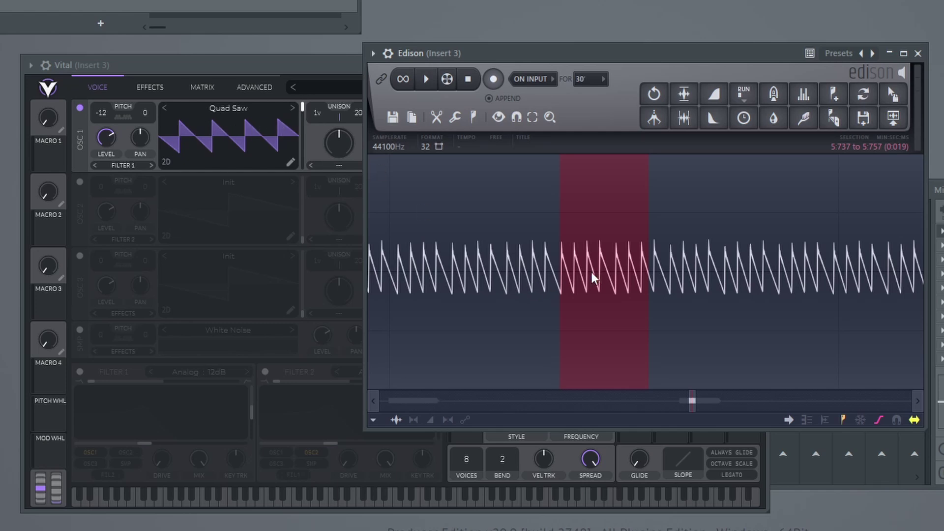
drag(593, 278, 602, 280)
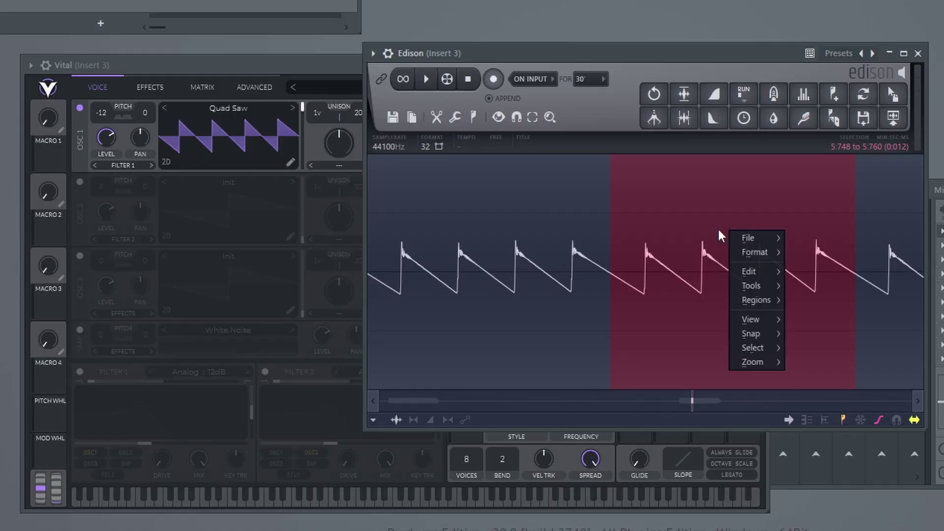
- Trim Edison's recording to the 0.012-second slice and place the playhead at the sample's end
mouse_move(751, 274)
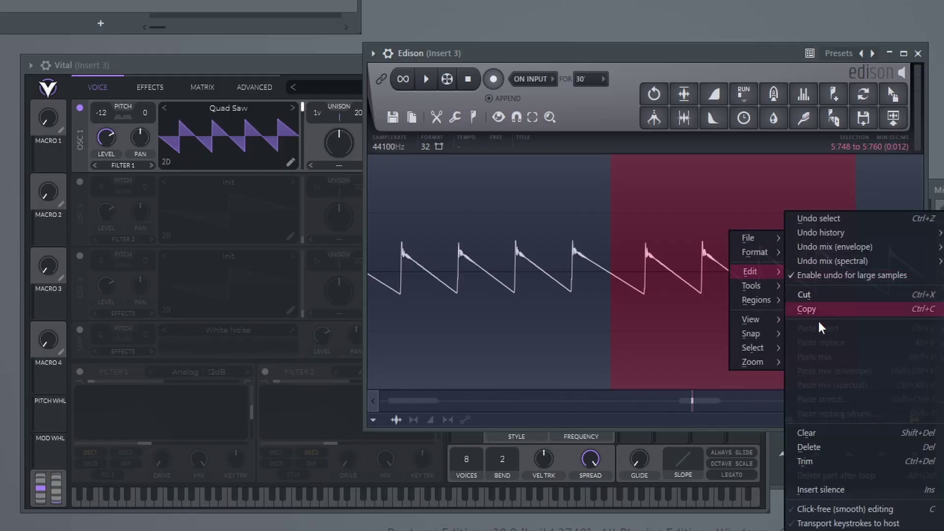
click(836, 462)
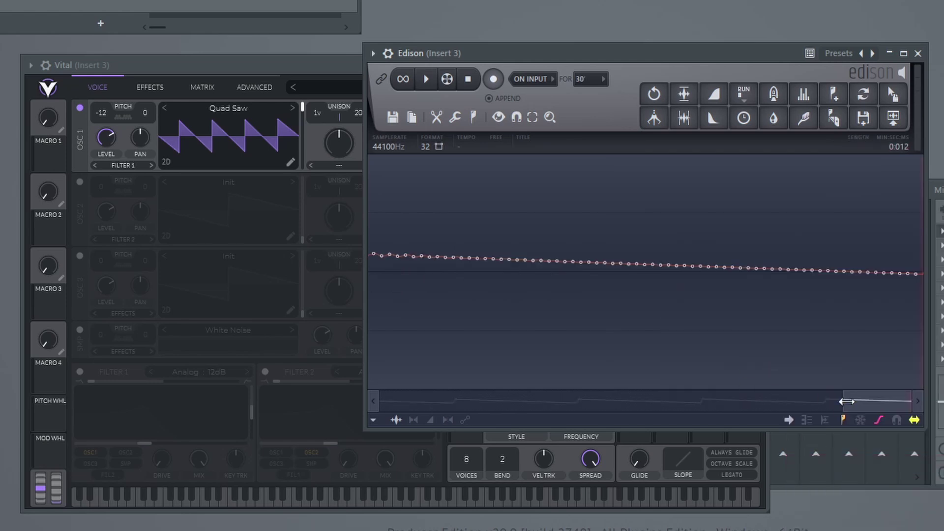
drag(846, 401, 260, 417)
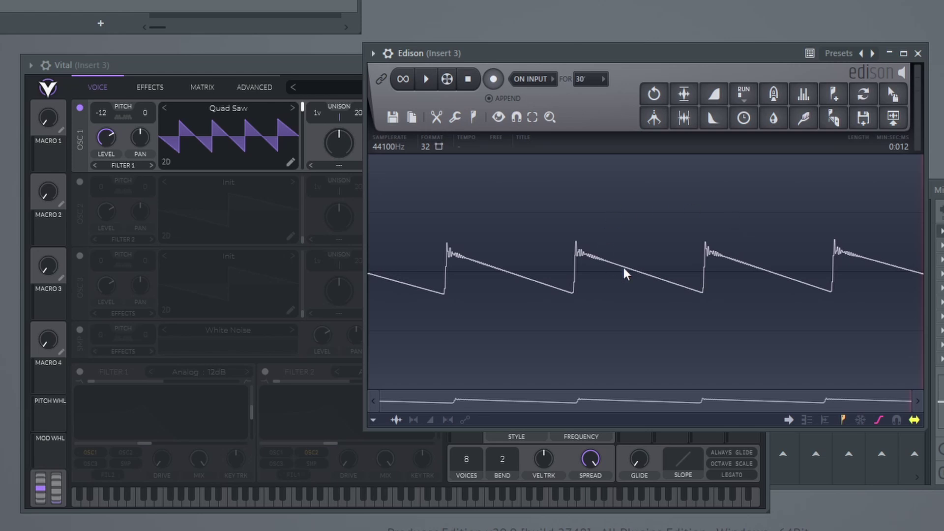
click(922, 290)
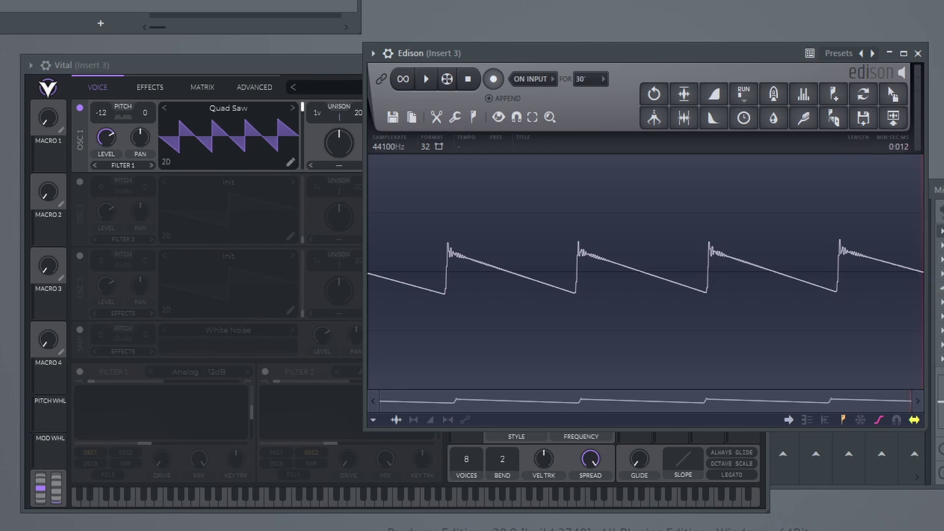
- Save Edison's single-cycle slice as the WAV sample 'Quad Saw 2'
right_click(543, 248)
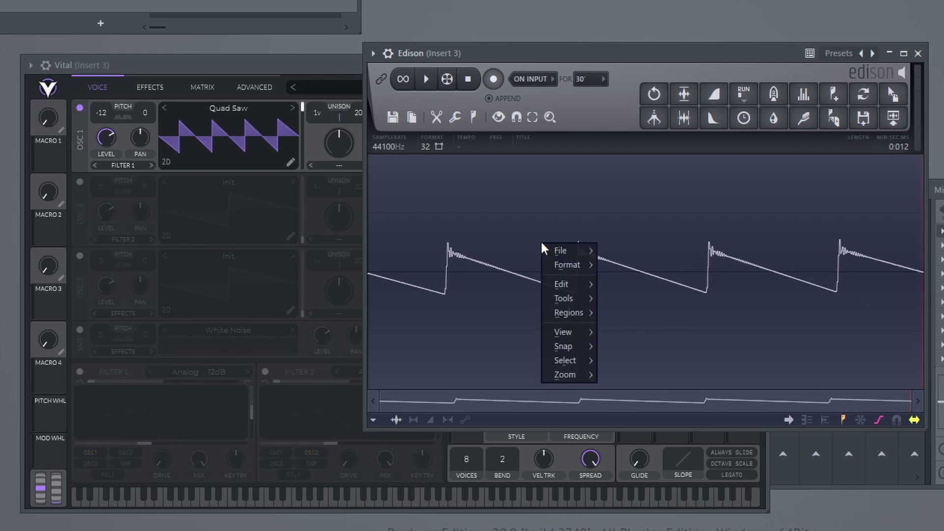
mouse_move(567, 256)
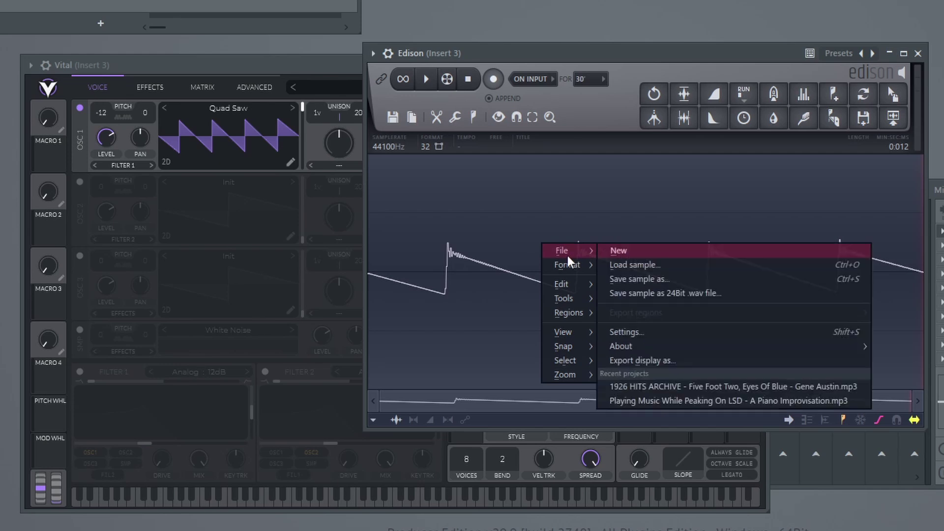
click(645, 279)
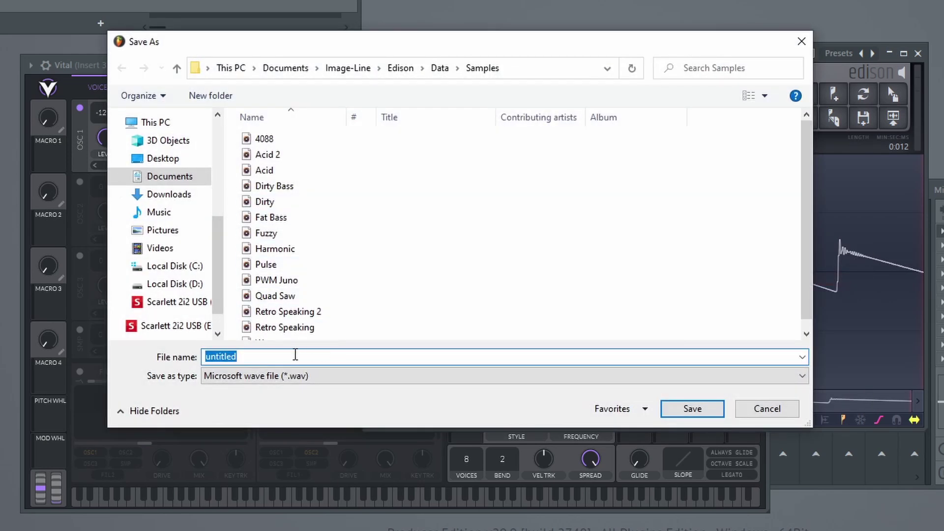
text(Quad)
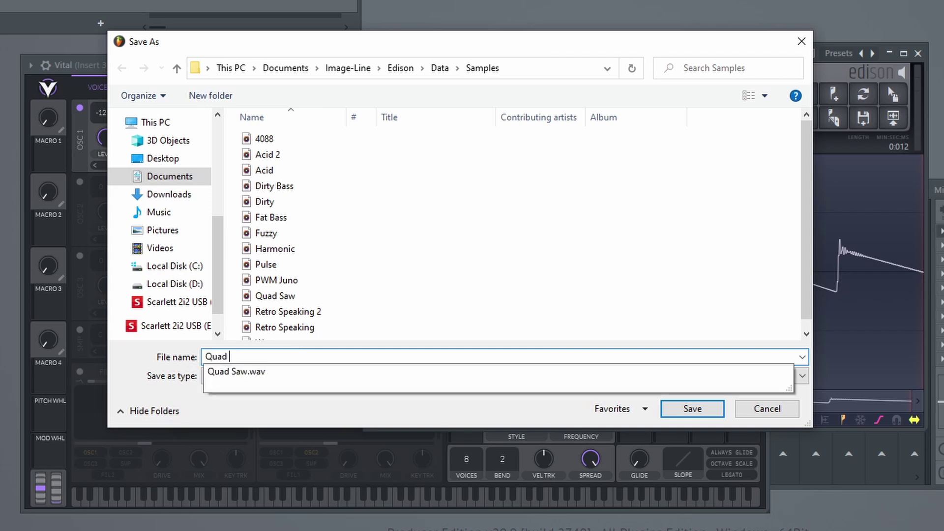
text( Saw 2)
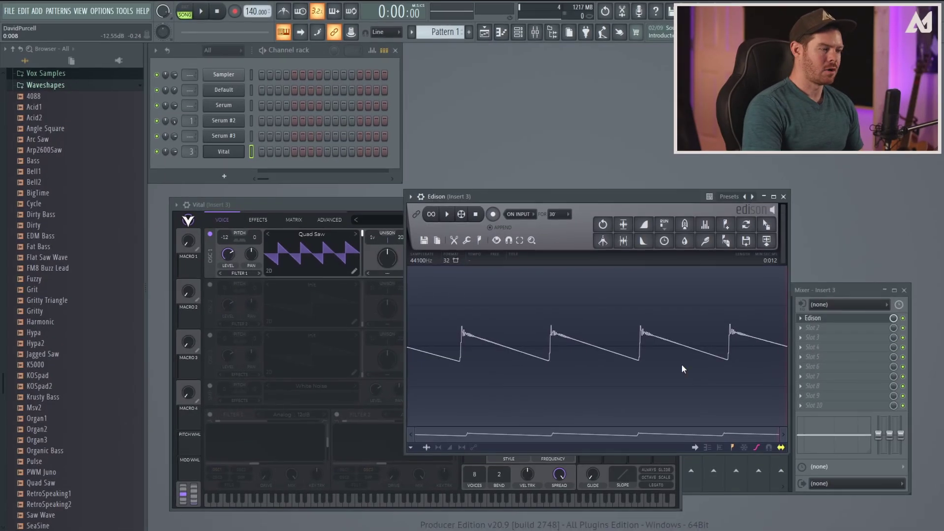
- Copy Quad Saw 2 into the Waveshapes folder, then close the dialog and Edison
right_click(585, 330)
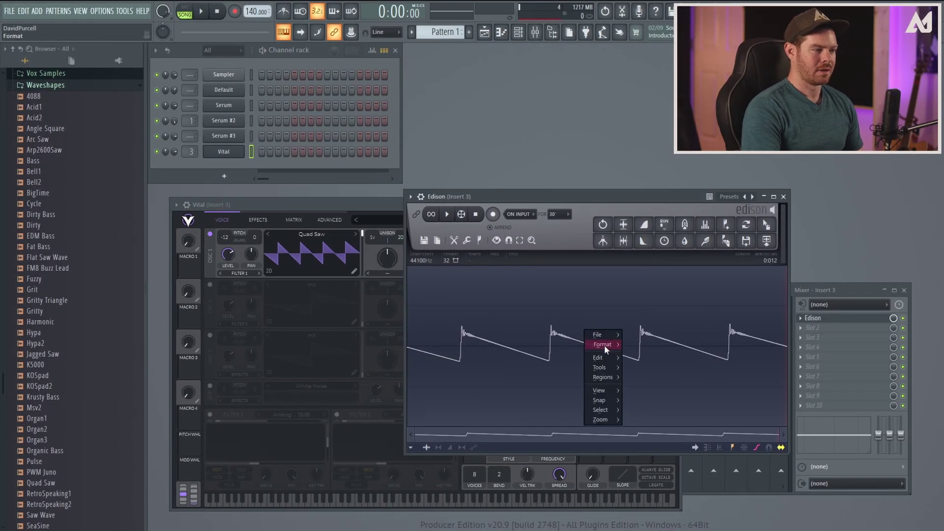
mouse_move(599, 335)
click(639, 344)
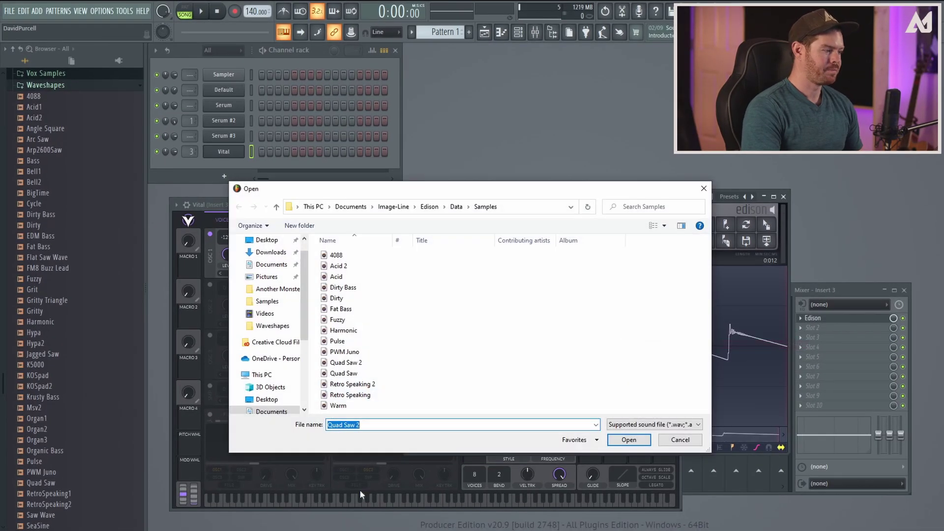
key(alt+Tab)
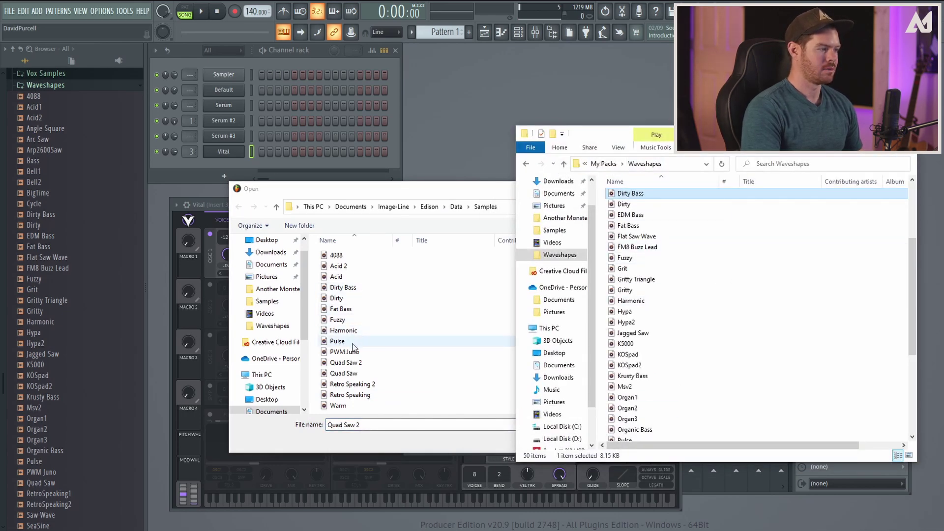
drag(348, 364, 654, 343)
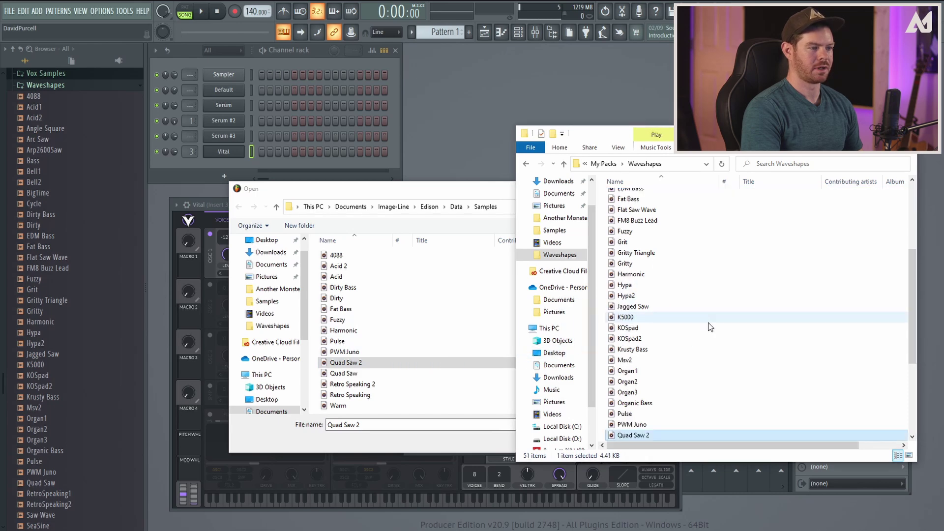
key(alt+Tab)
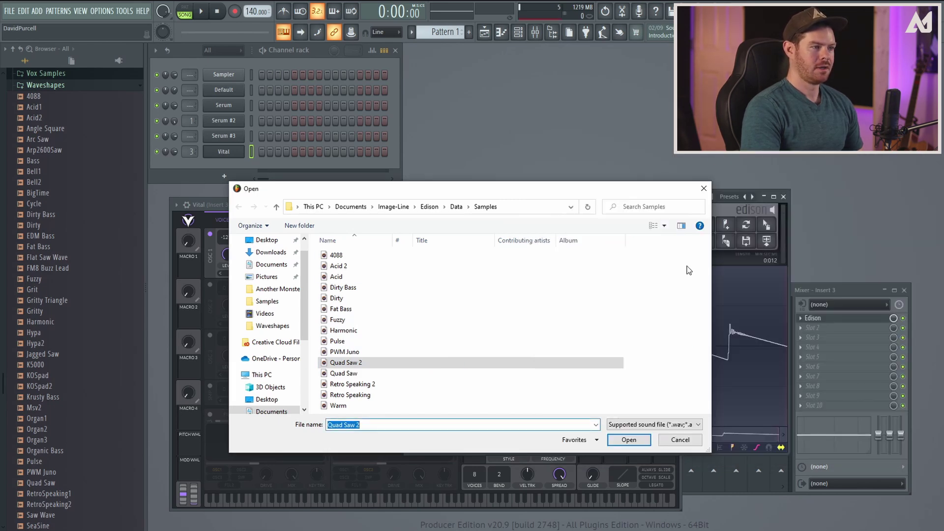
click(705, 187)
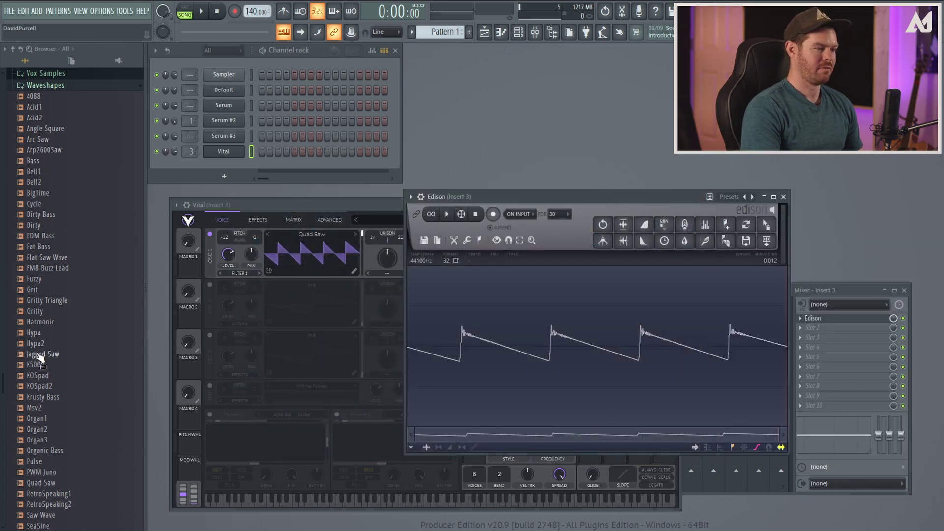
click(783, 196)
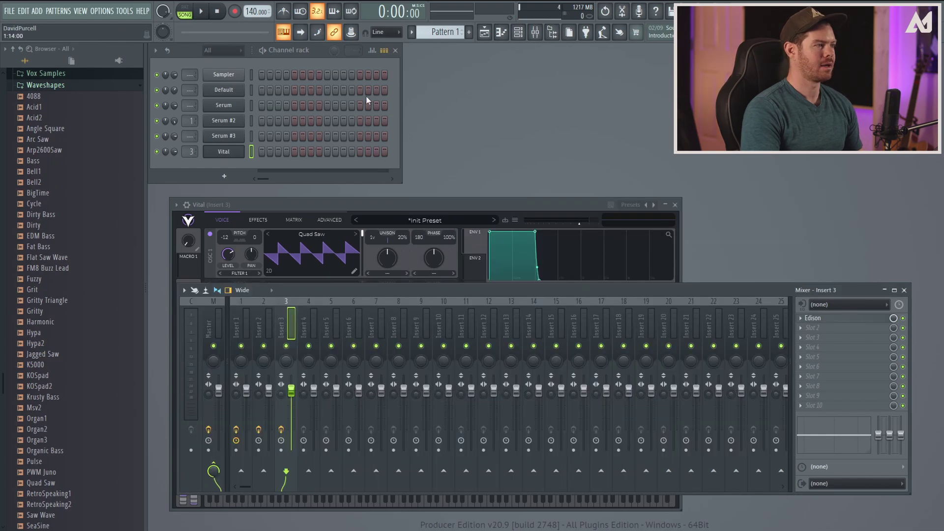
- Load Quad Saw 2 into Harmor's timbre and raise Vital's oscillator 1 transpose from -12 to 0
click(224, 90)
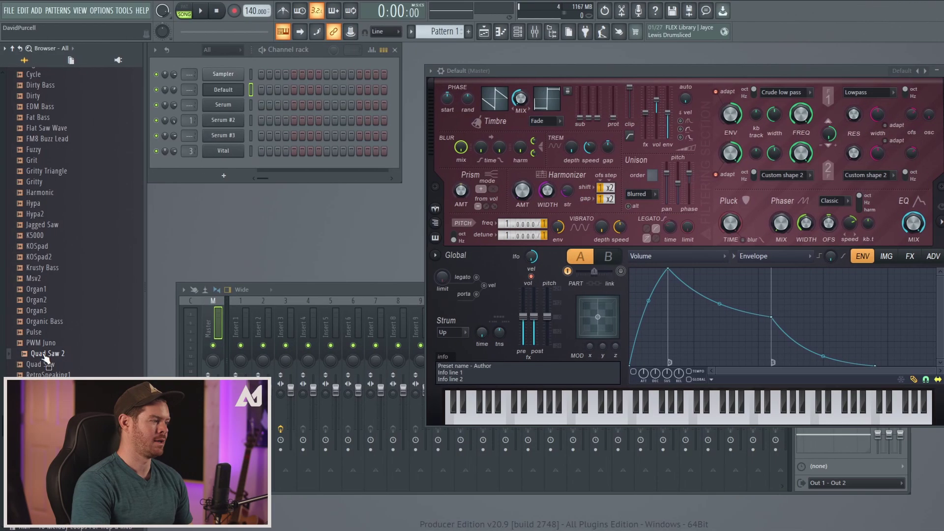
drag(47, 353, 496, 208)
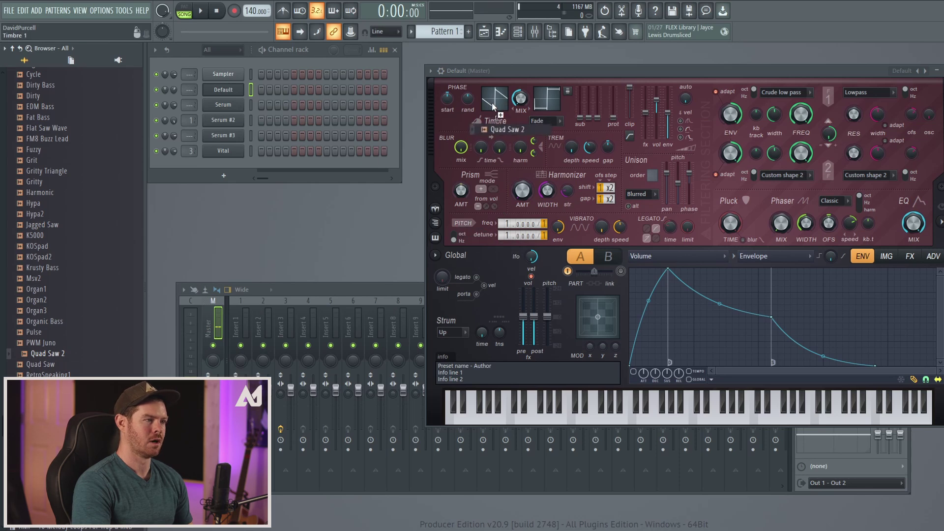
click(223, 151)
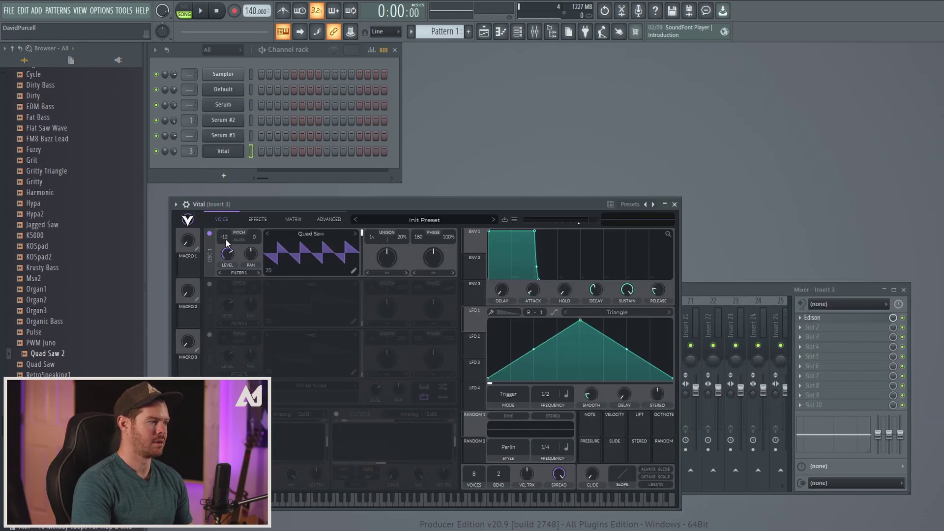
drag(225, 238, 228, 217)
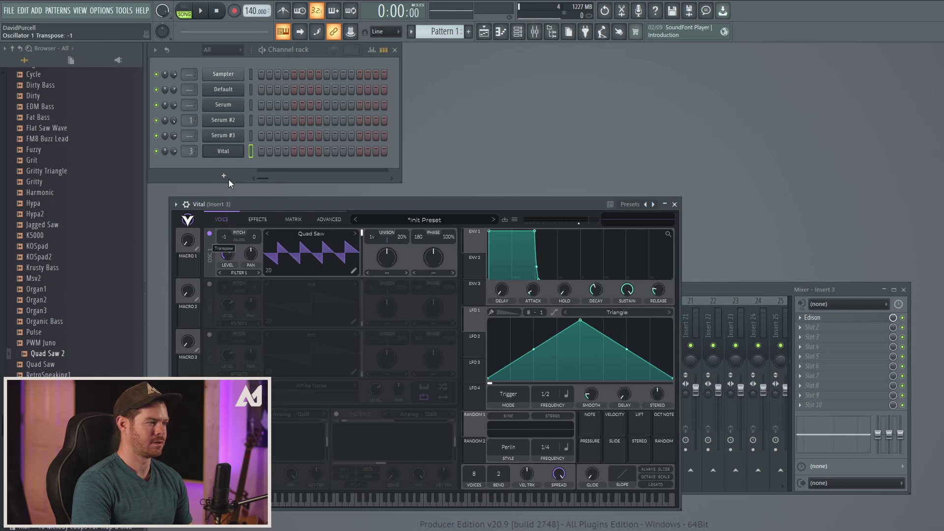
drag(228, 178, 229, 177)
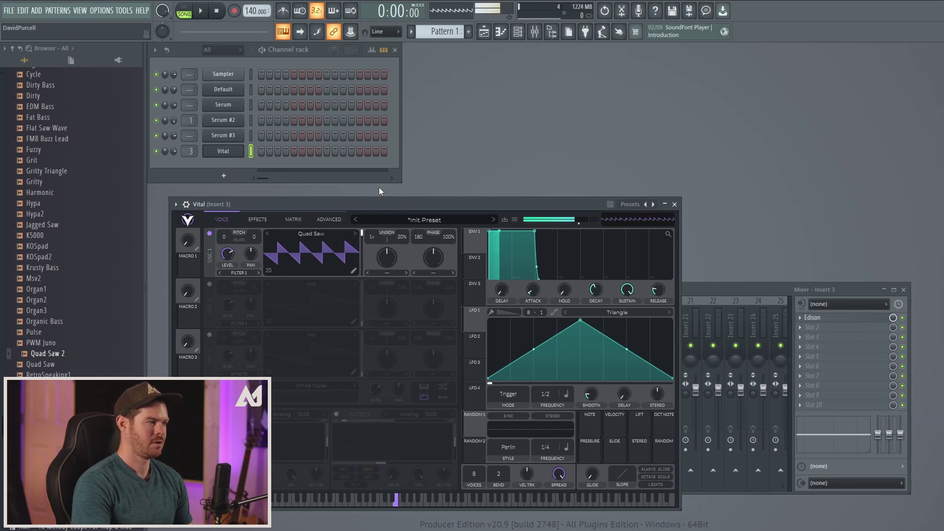
- Compare Harmor and Vital by switching between them, then bring up Serum
click(223, 89)
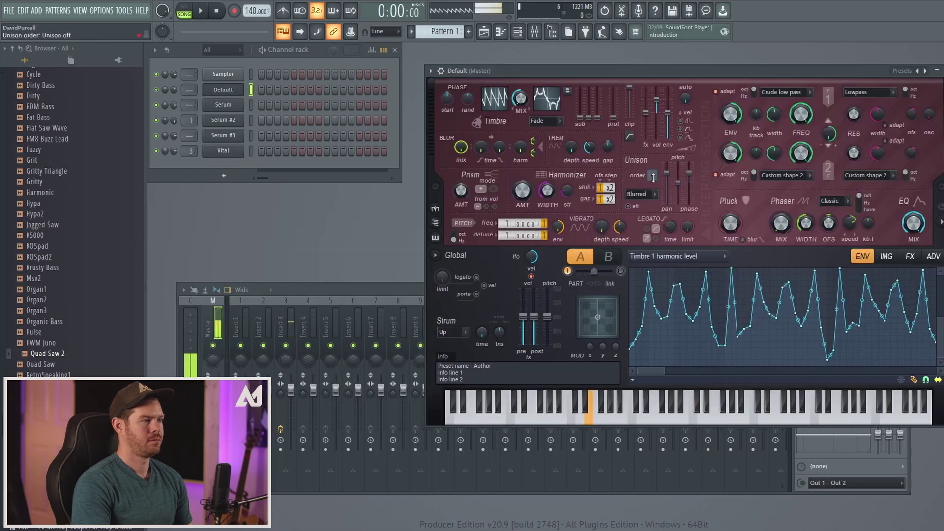
click(442, 72)
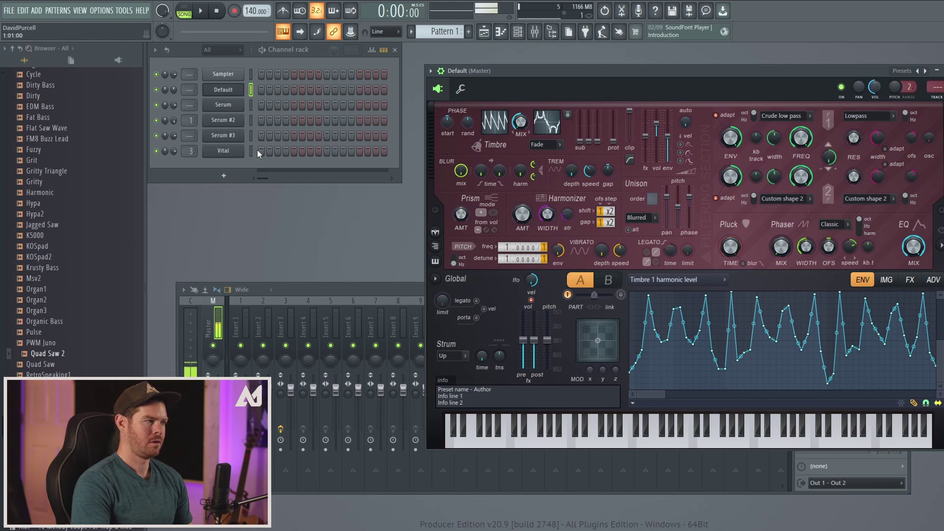
click(226, 158)
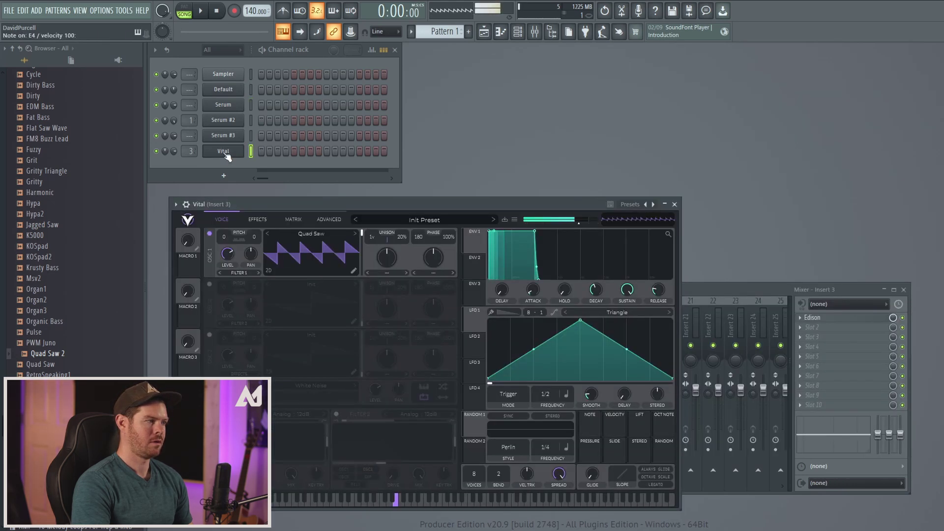
click(225, 92)
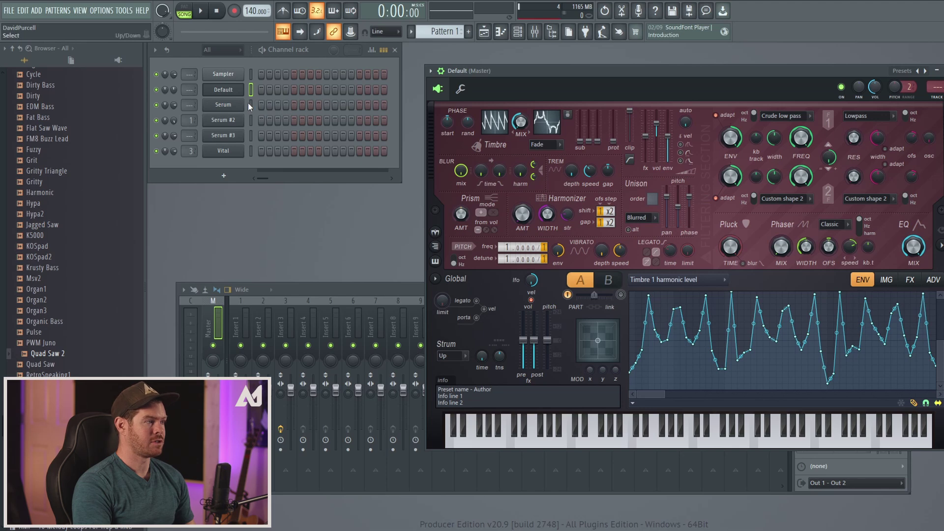
click(223, 104)
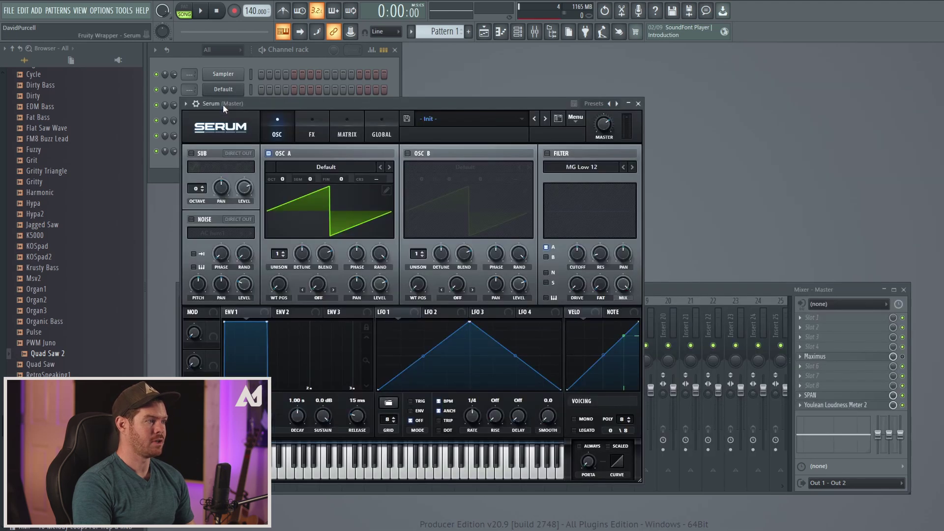
- Load the JP8 PWM wavetable into Serum's oscillator A and sweep its wavetable position to 153
click(331, 167)
mouse_move(326, 218)
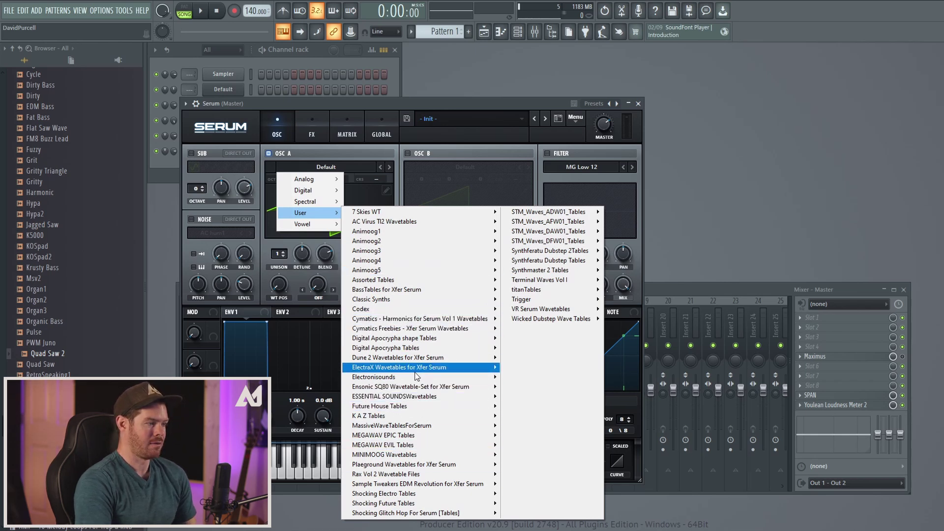
mouse_move(379, 399)
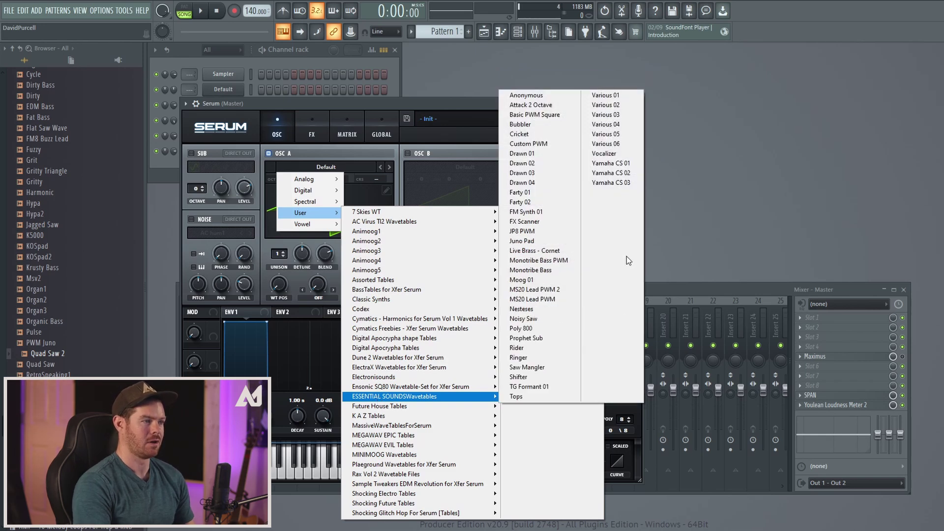
click(525, 231)
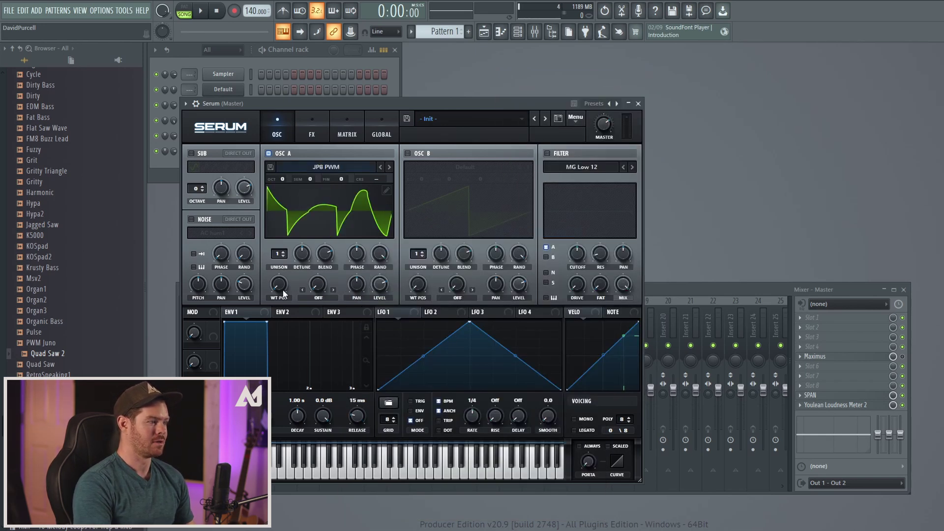
drag(284, 293, 289, 224)
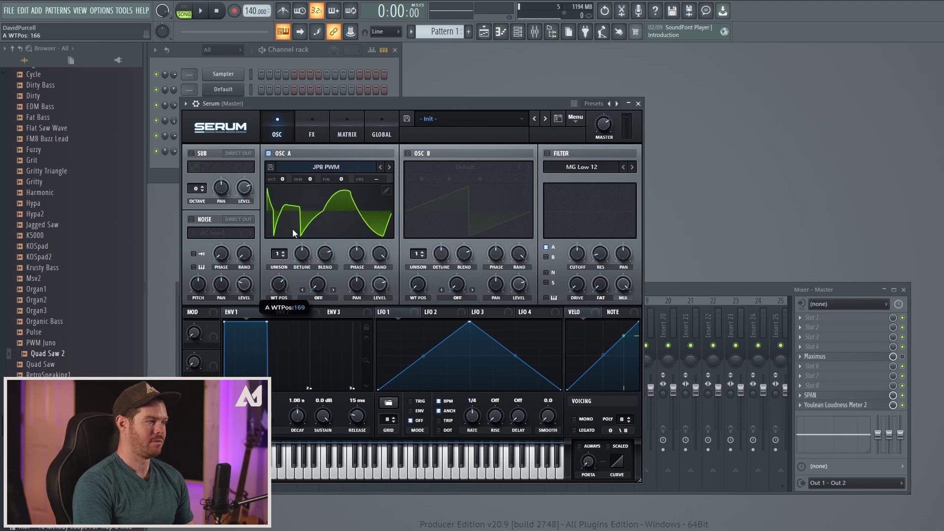
drag(289, 266, 285, 243)
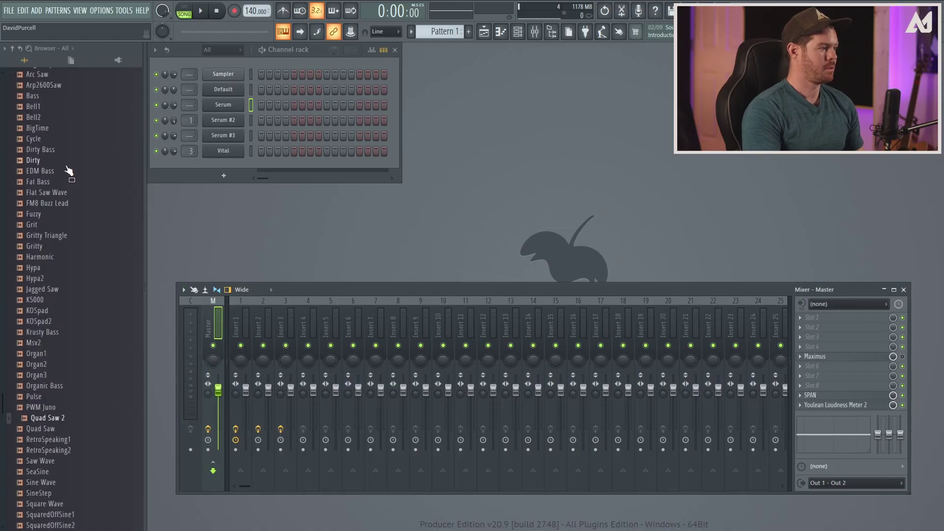
scroll(64, 234, up, 2)
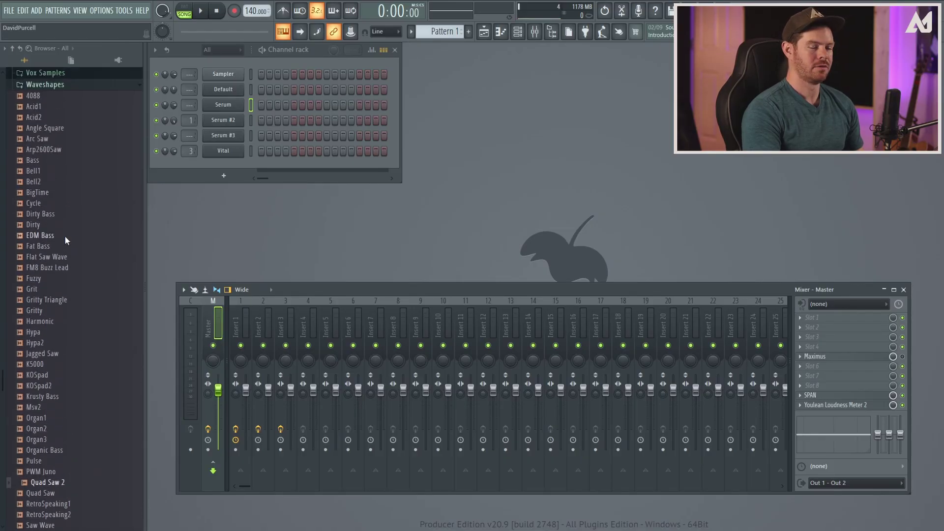